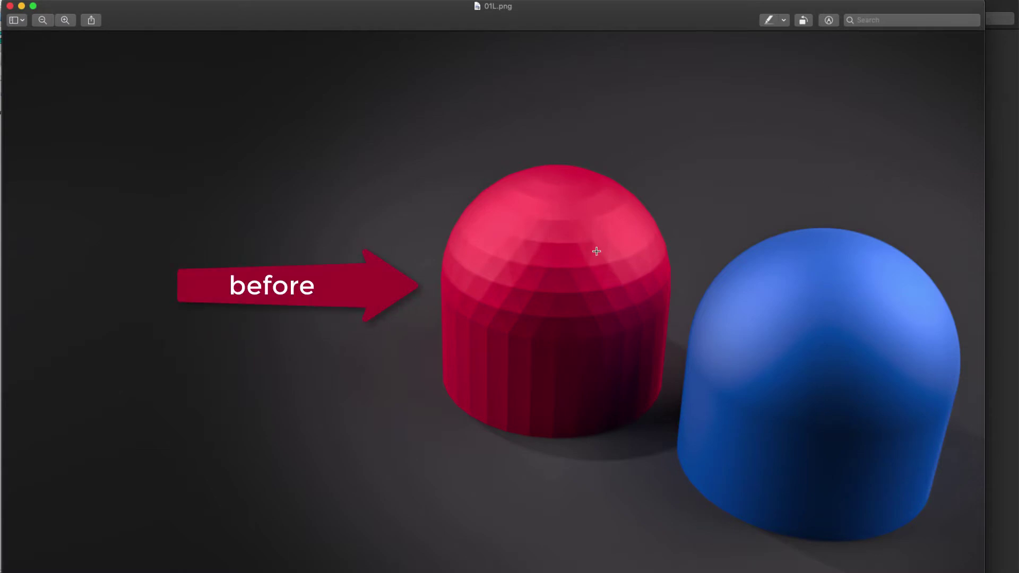
Minimize the render image and rotate the faceted 01.stl and smooth 02.stl previews to compare them
left_click(567, 248)
left_click(566, 269)
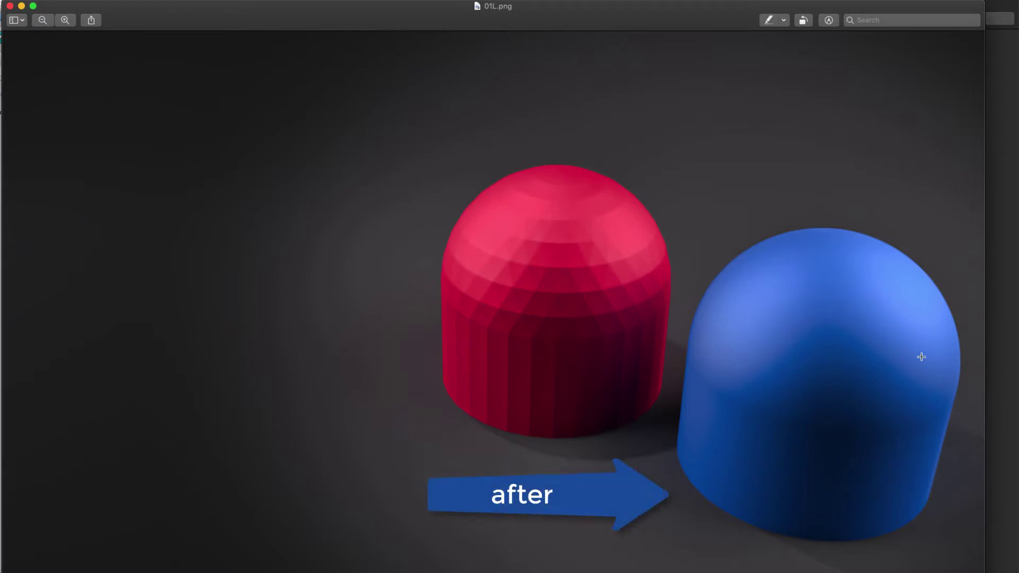
left_click(823, 309)
left_click(21, 6)
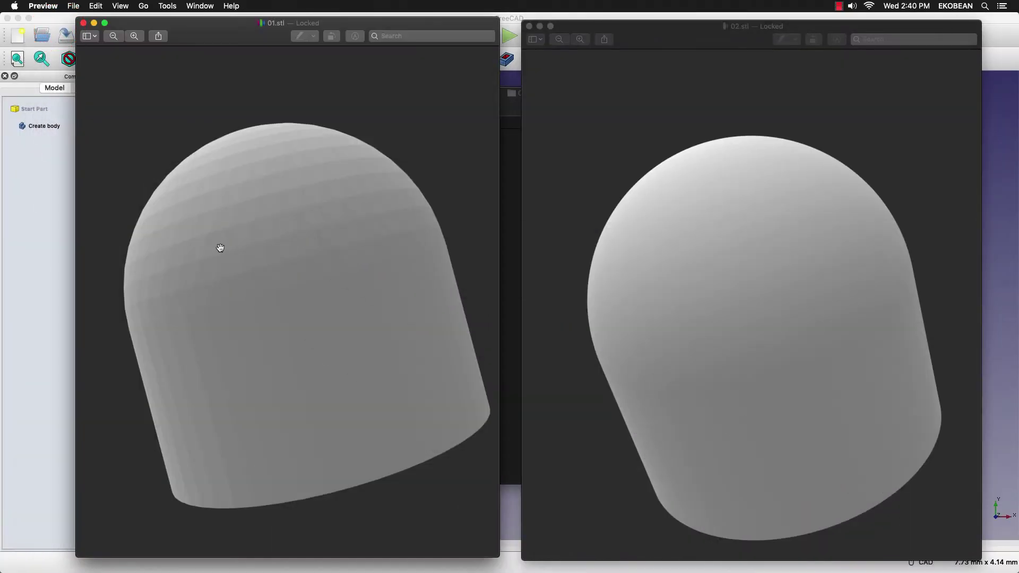
left_click_drag(219, 248, 282, 307)
left_click_drag(637, 296, 698, 302)
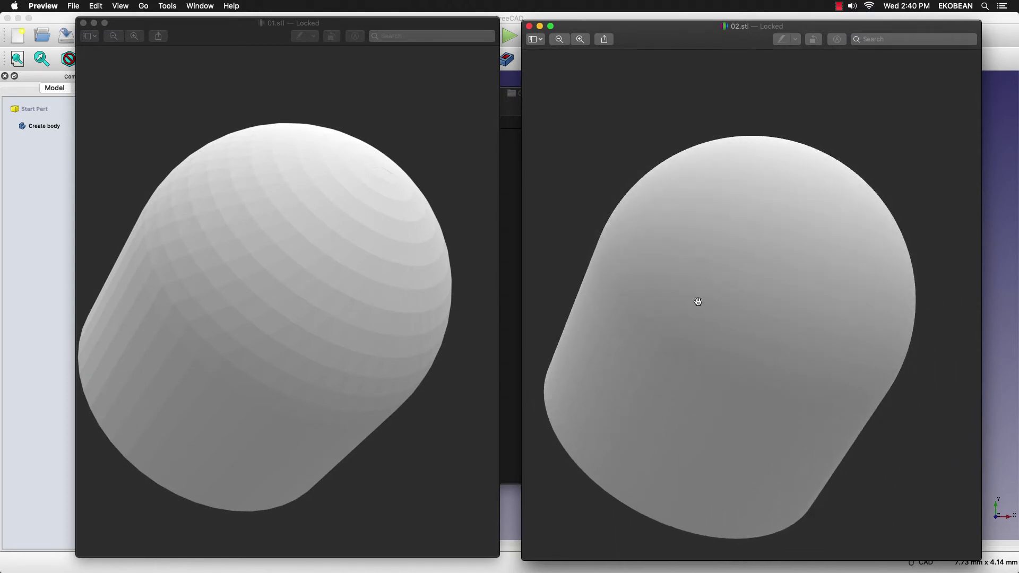
Minimize the 01.stl preview, close 02.stl, and bring the empty FreeCAD document forward
left_click(94, 23)
left_click(531, 27)
left_click(455, 124)
left_click(207, 159)
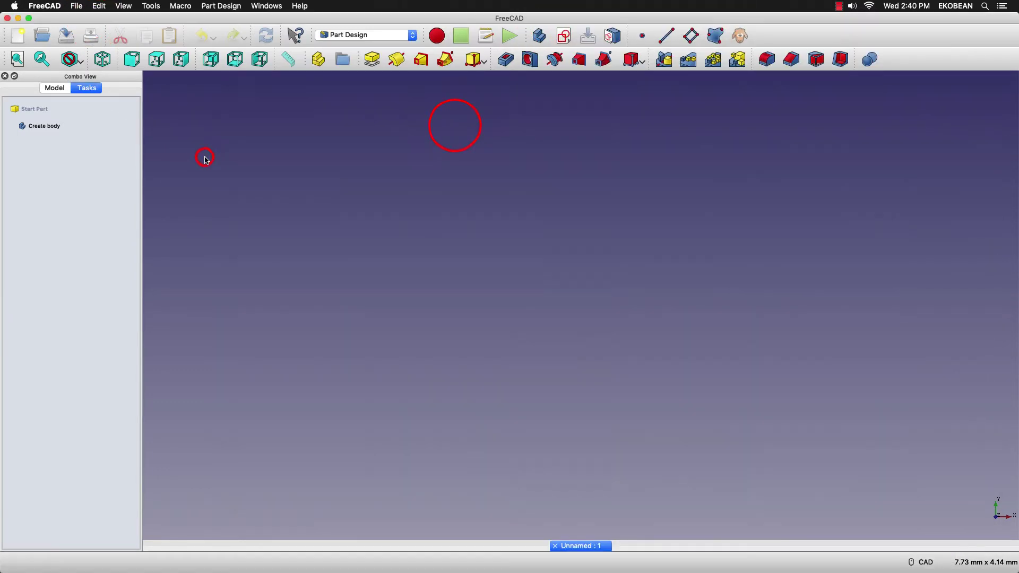
Start a sketch on the XY_Plane and draw a circle centred on the origin
left_click(564, 35)
left_click(61, 158)
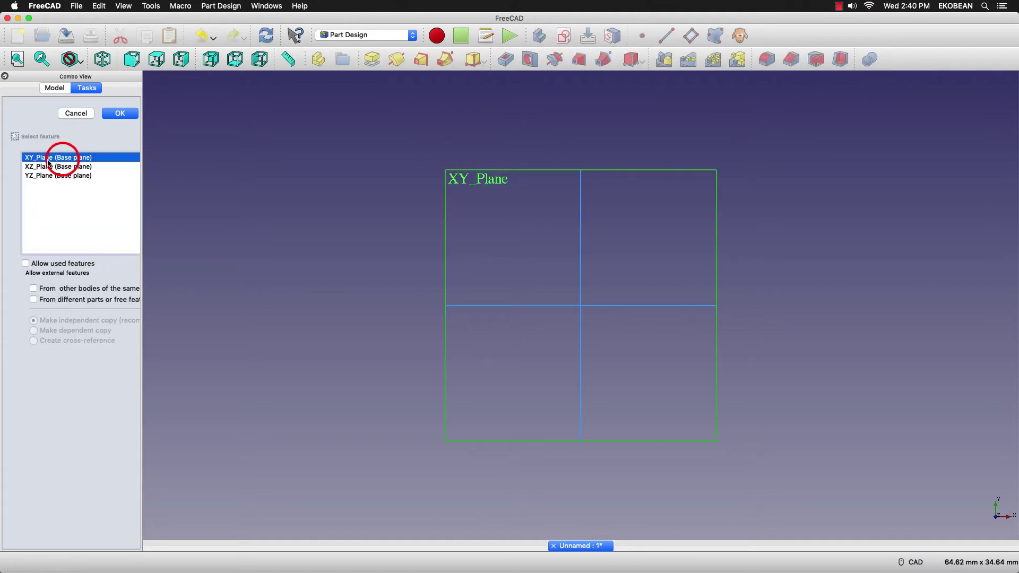
left_click(120, 114)
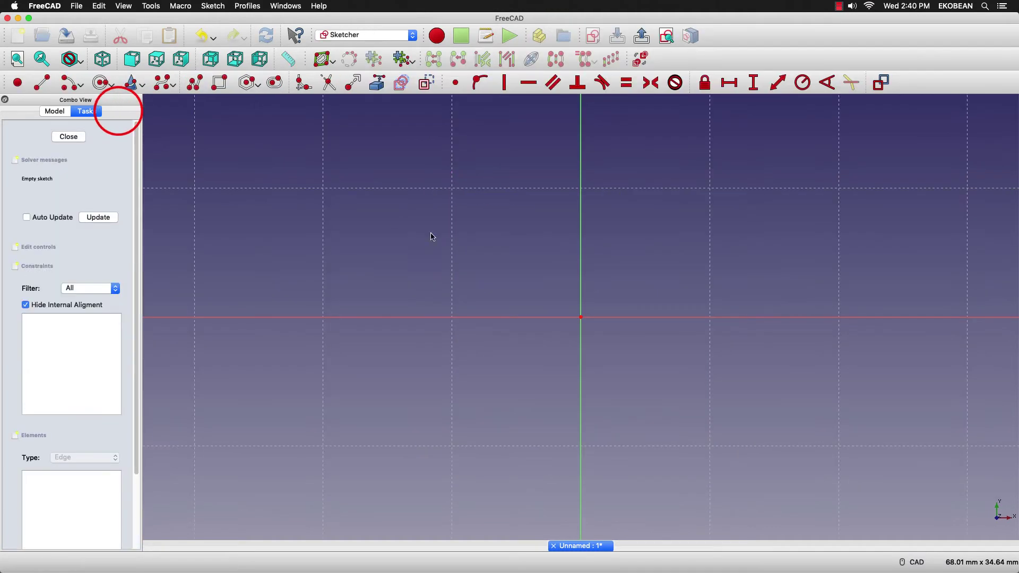
left_click(102, 82)
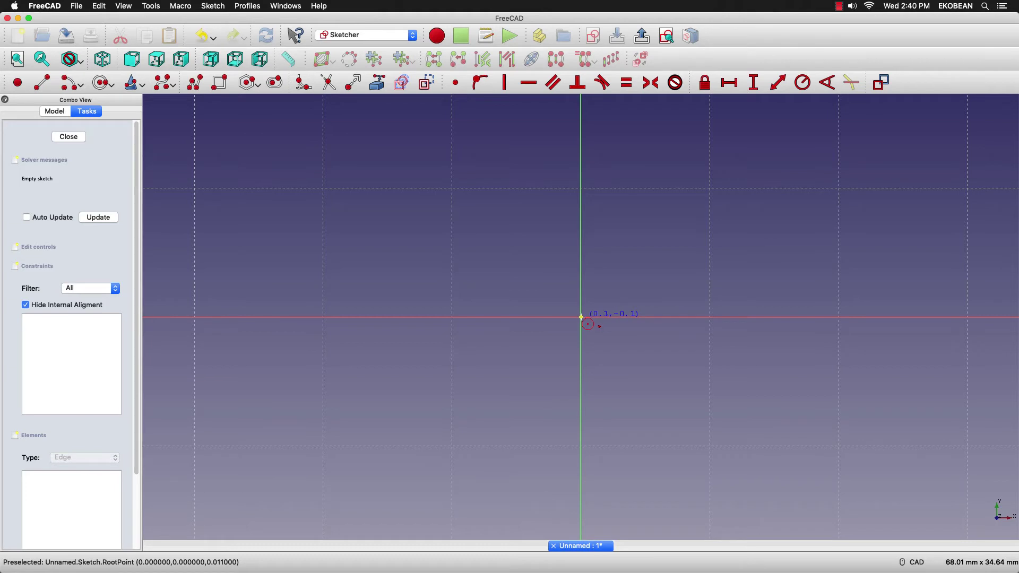
left_click(581, 317)
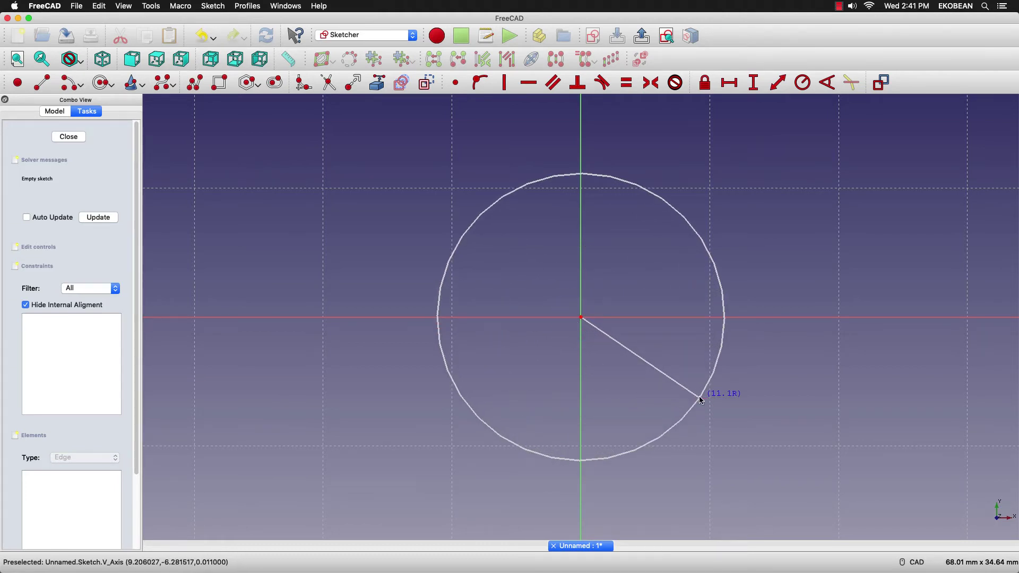
left_click(701, 401)
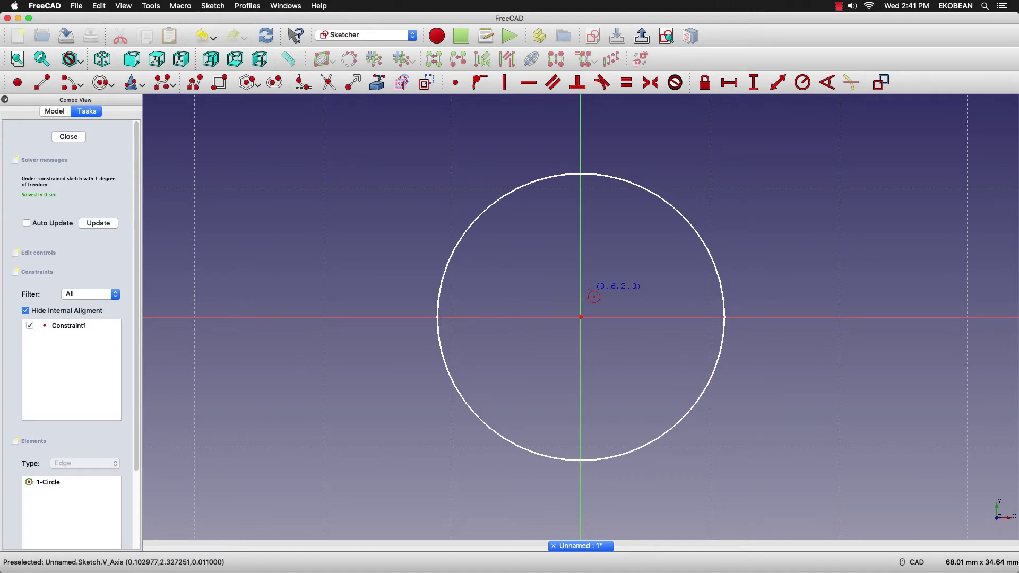
key("Escape")
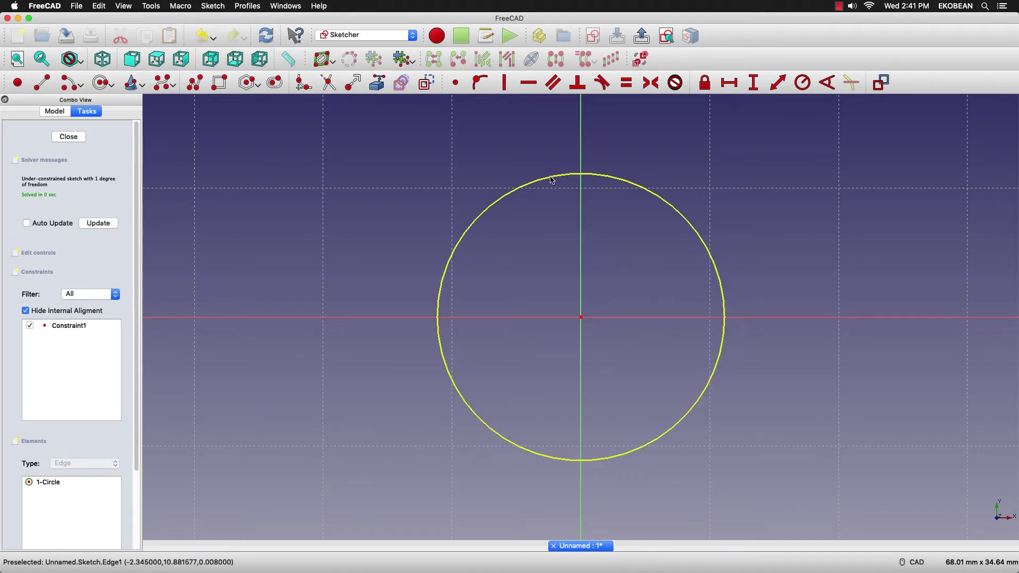
Constrain the circle's radius to 10 mm
left_click(552, 181)
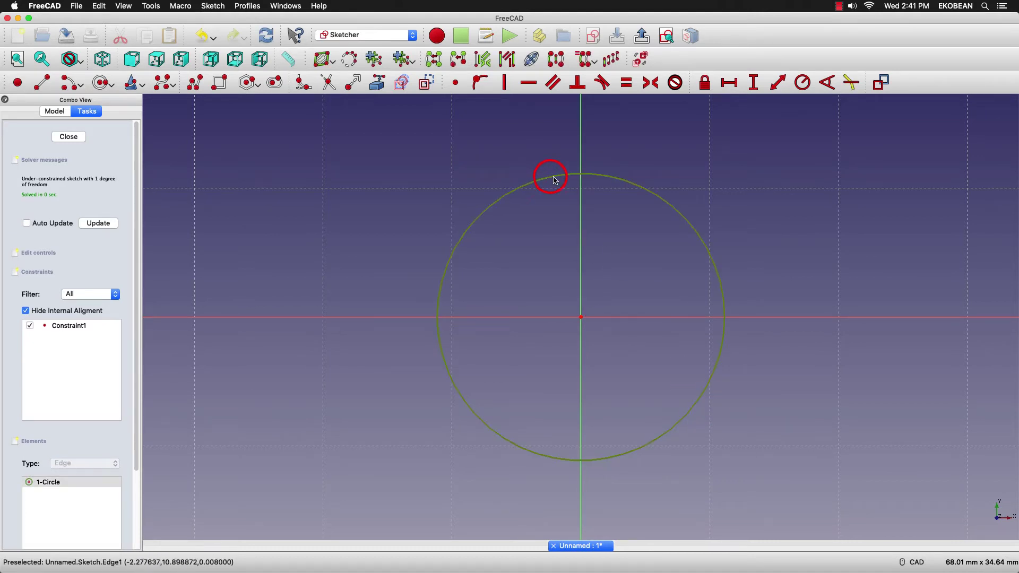
left_click(806, 85)
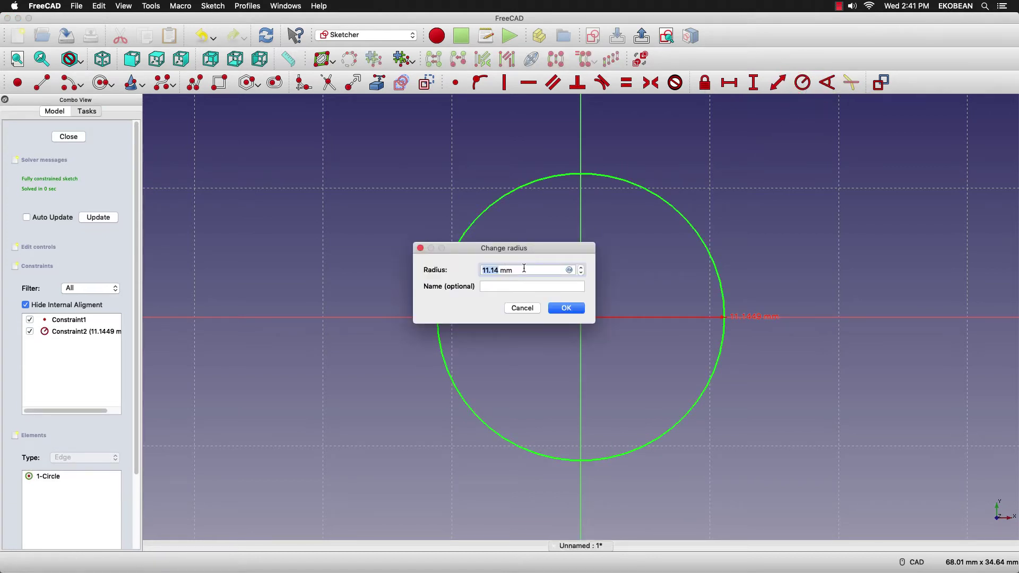
type("10")
left_click(566, 312)
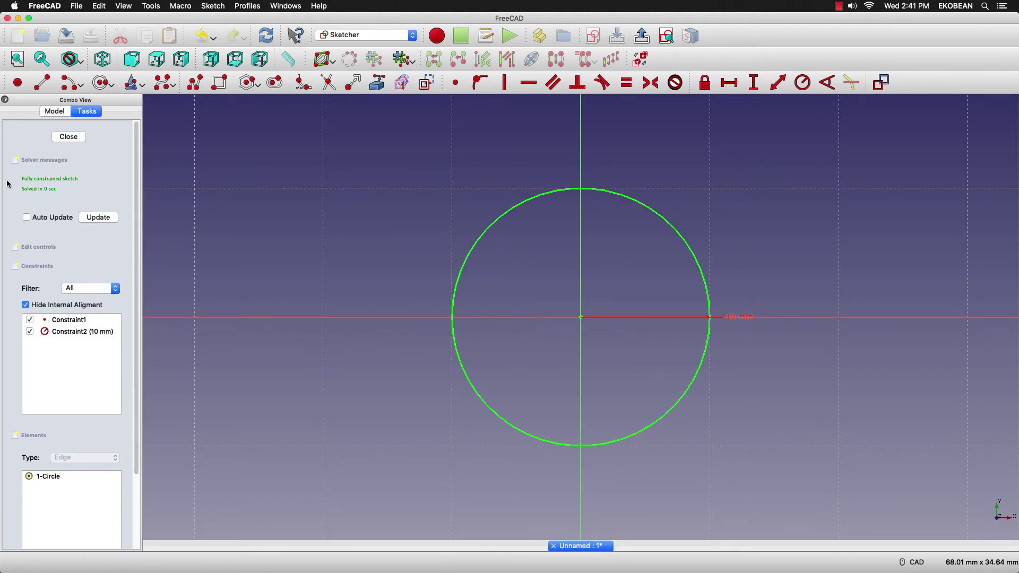
Close the sketch and pad the 10 mm circle to a 20 mm tall cylinder, viewed isometrically
left_click(74, 139)
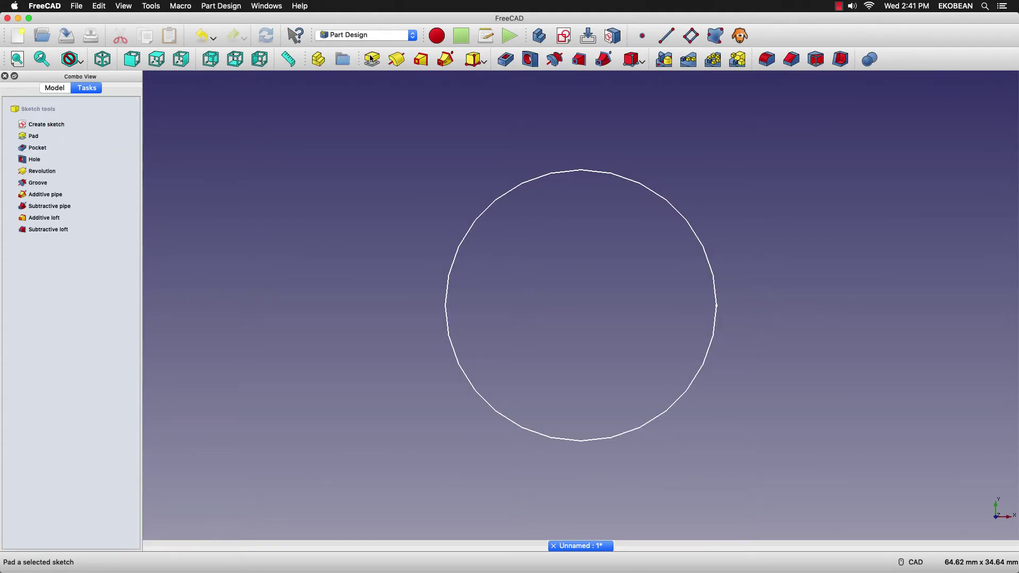
left_click(371, 59)
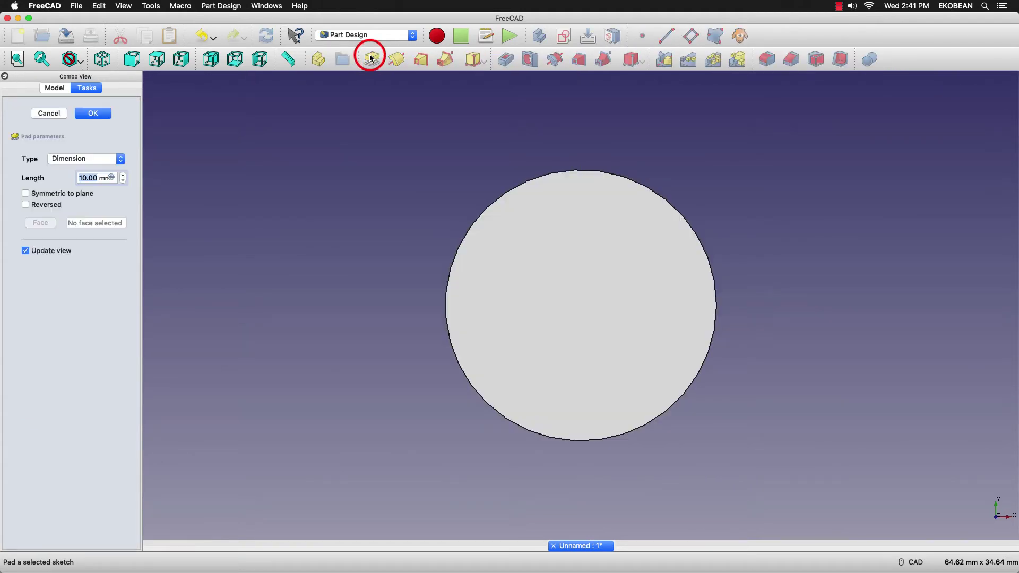
left_click(109, 60)
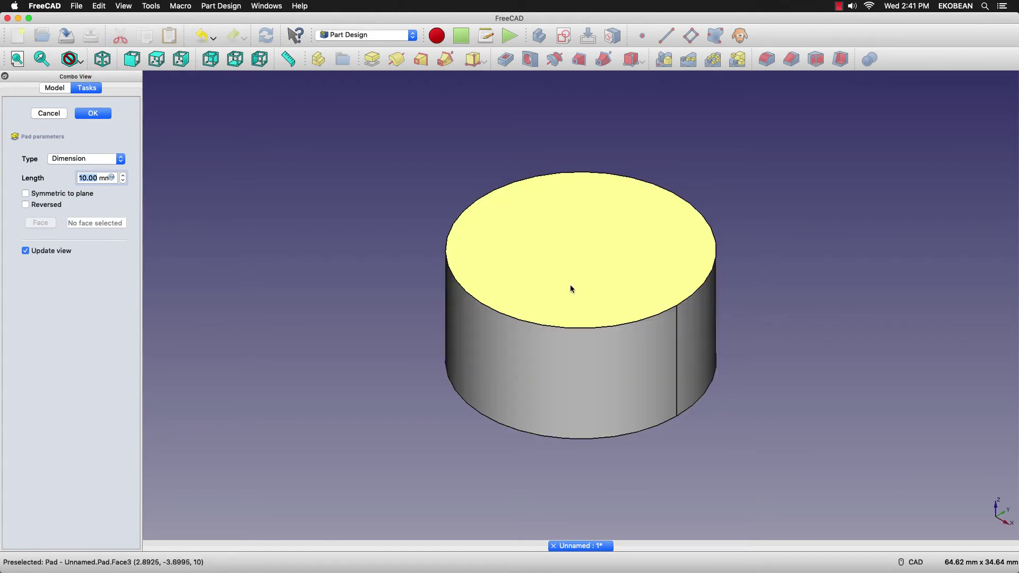
double_click(96, 178)
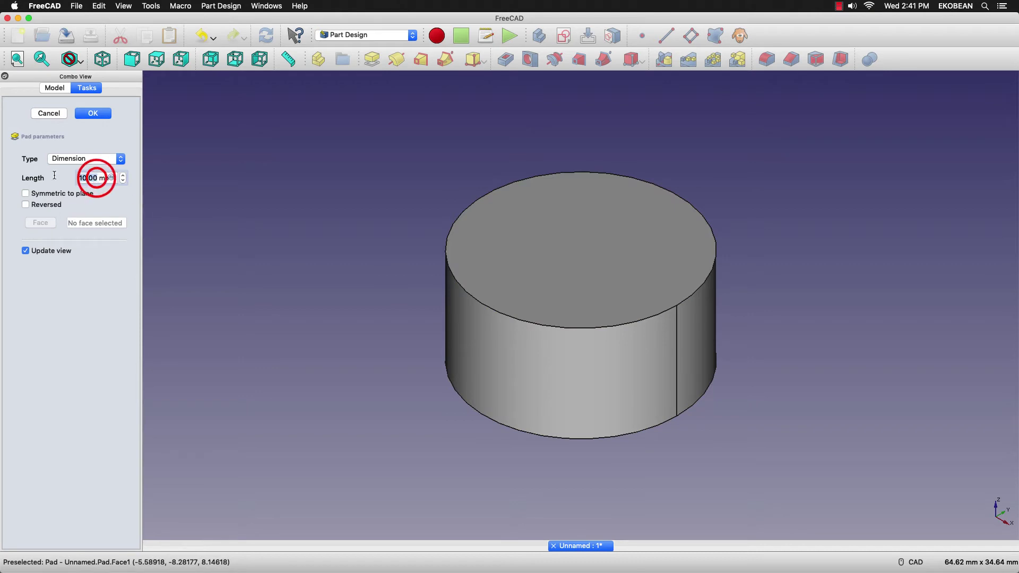
type("20")
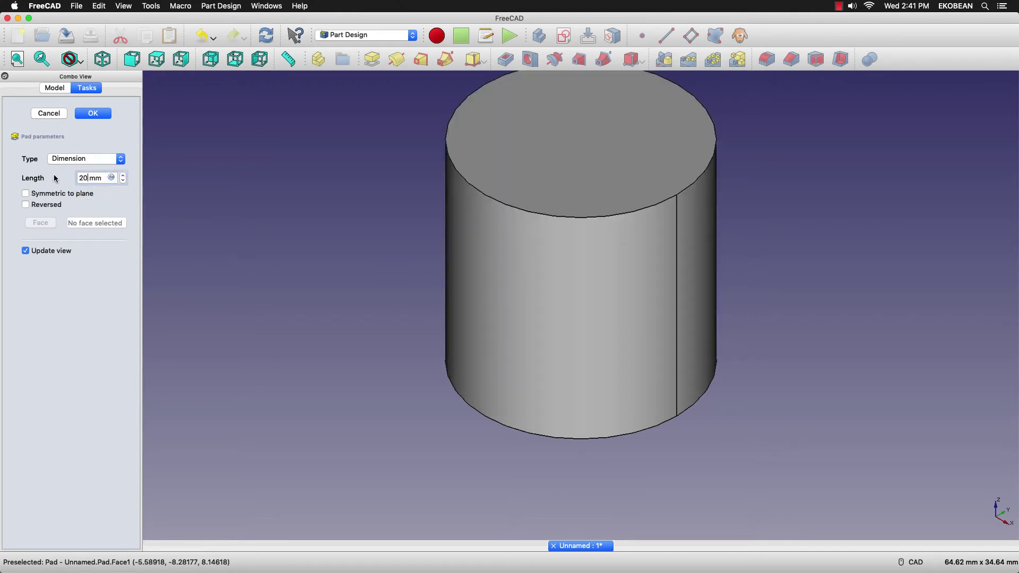
left_click(103, 59)
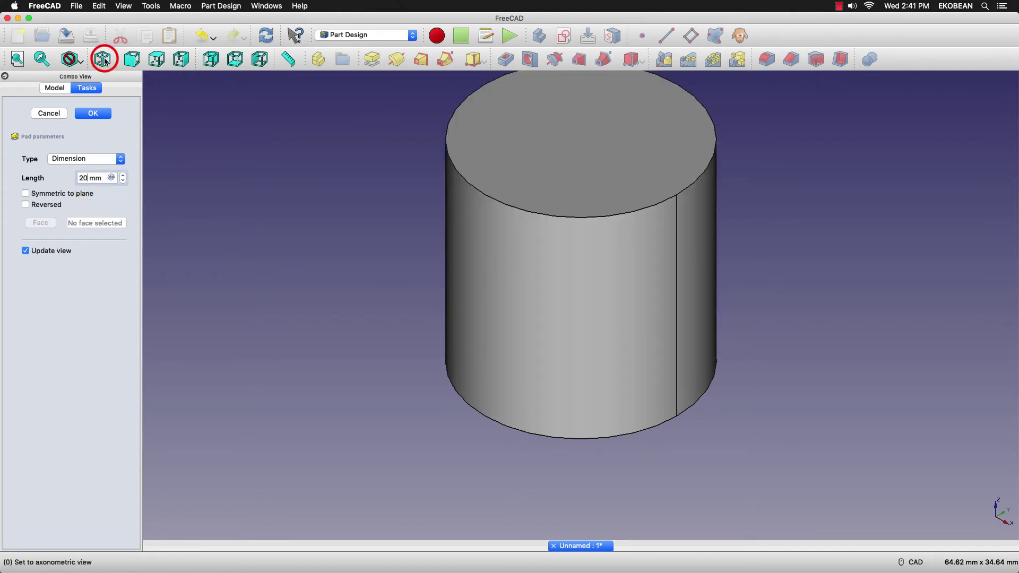
left_click(93, 113)
scroll(621, 205, "down", 3)
scroll(629, 151, "up", 4)
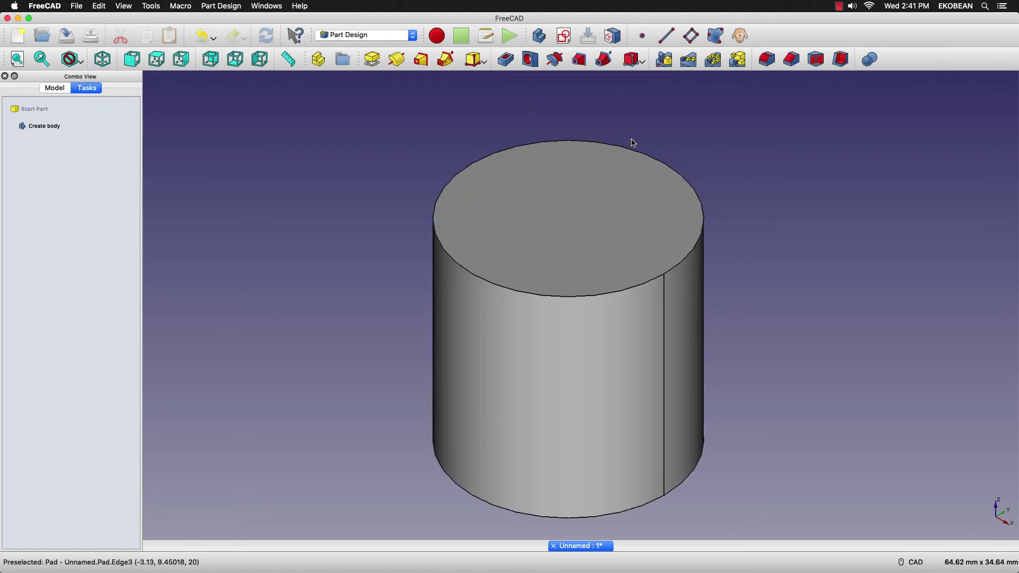
Fillet the cylinder's top face with a 10 mm radius to form a dome
left_click(584, 219)
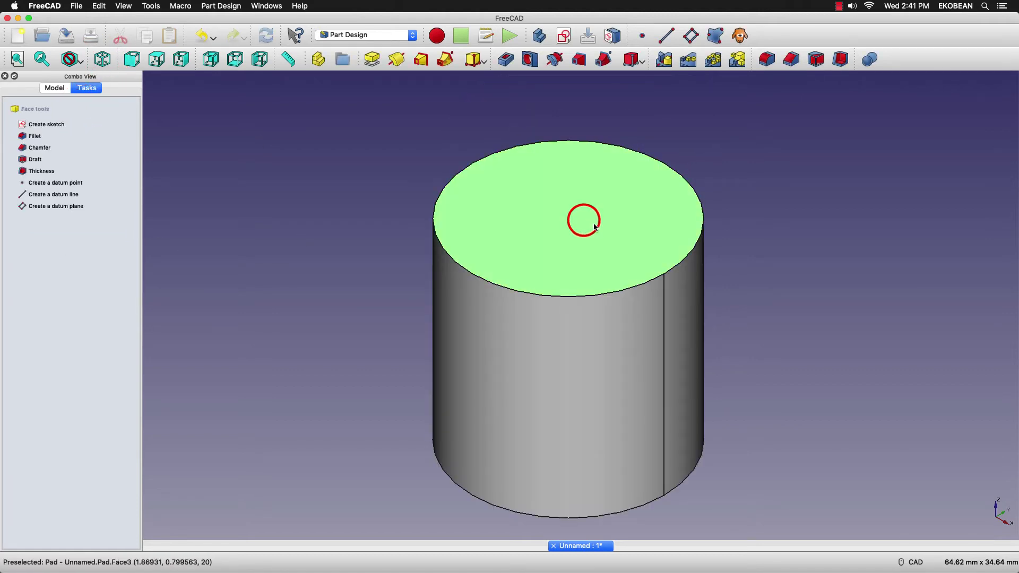
left_click(768, 59)
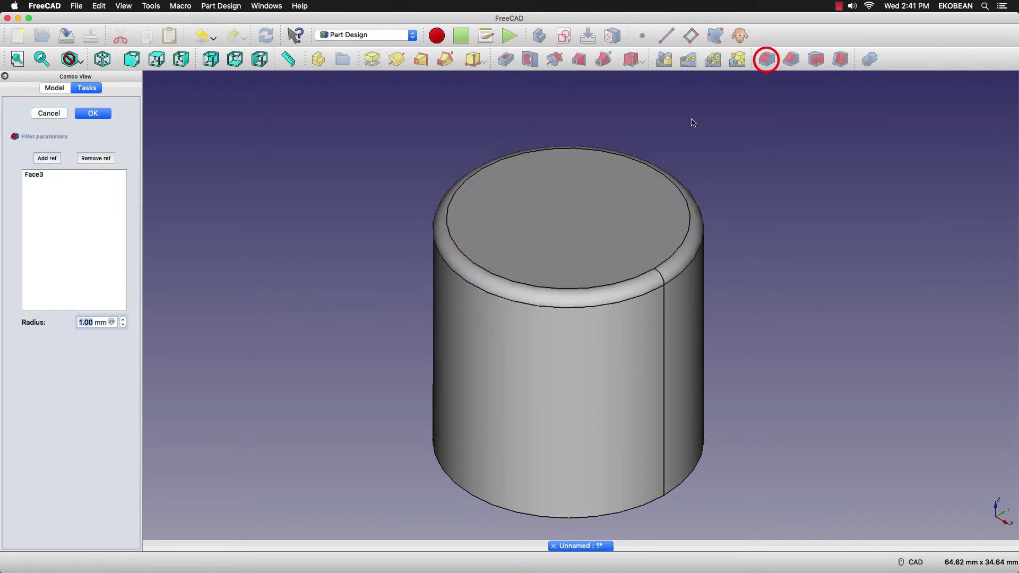
double_click(93, 322)
type("10")
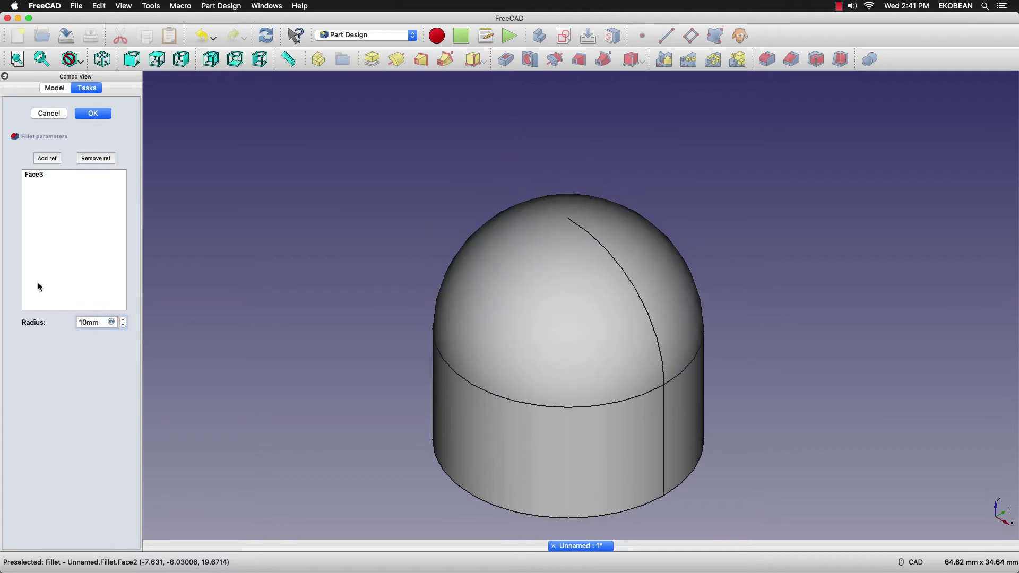
left_click(92, 113)
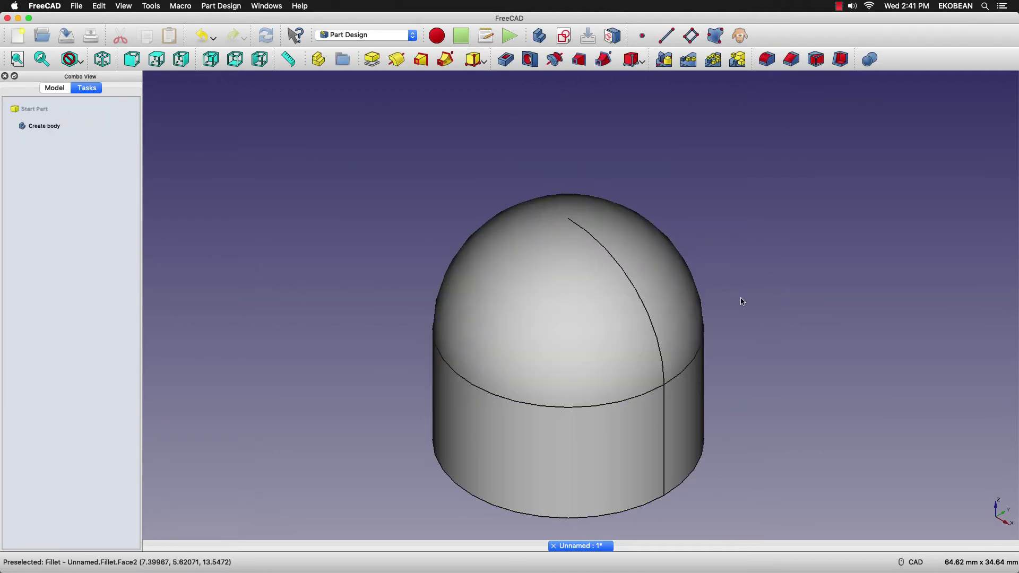
middle_click_drag(717, 294, 514, 324)
scroll(600, 223, "up", 5)
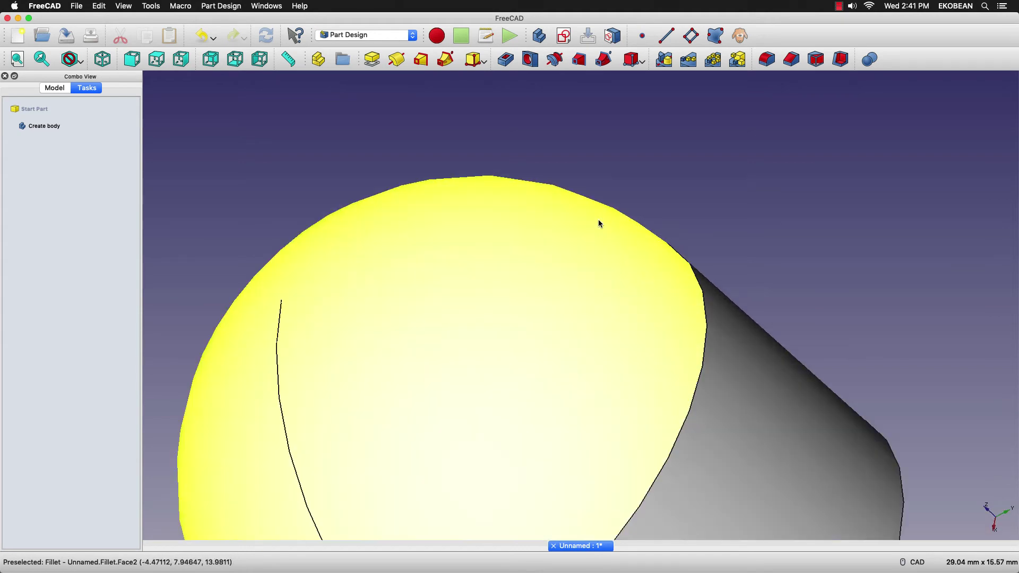
middle_click_drag(619, 163, 599, 168)
scroll(598, 169, "down", 5)
middle_click_drag(657, 279, 297, 265)
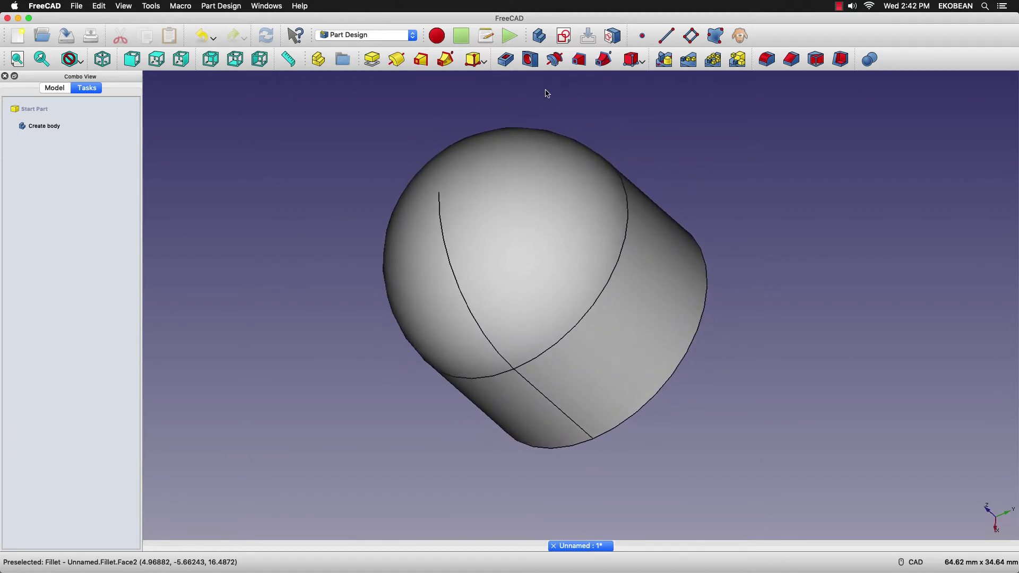
scroll(549, 94, "up", 2)
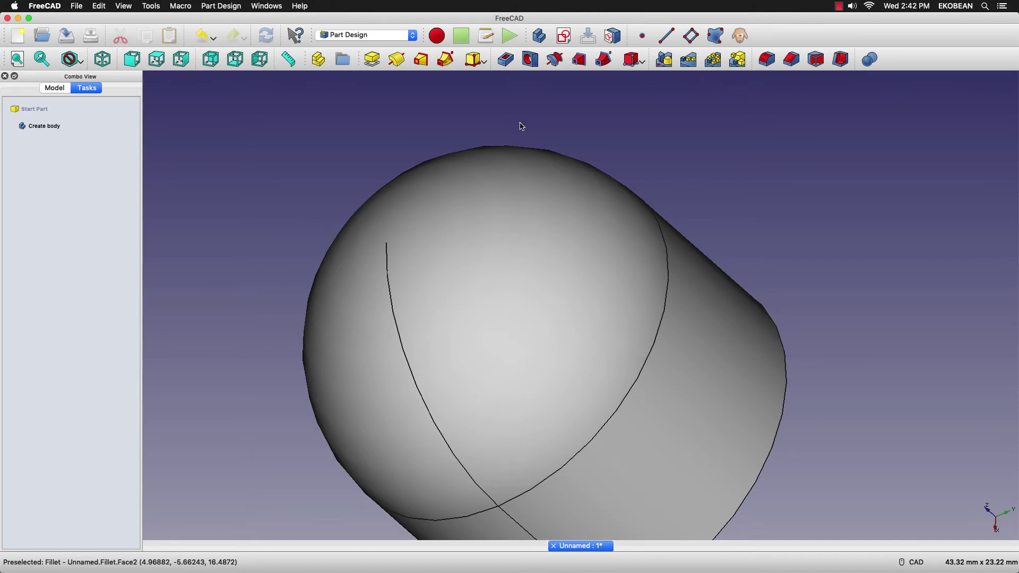
scroll(520, 128, "up", 2)
scroll(542, 148, "up", 2)
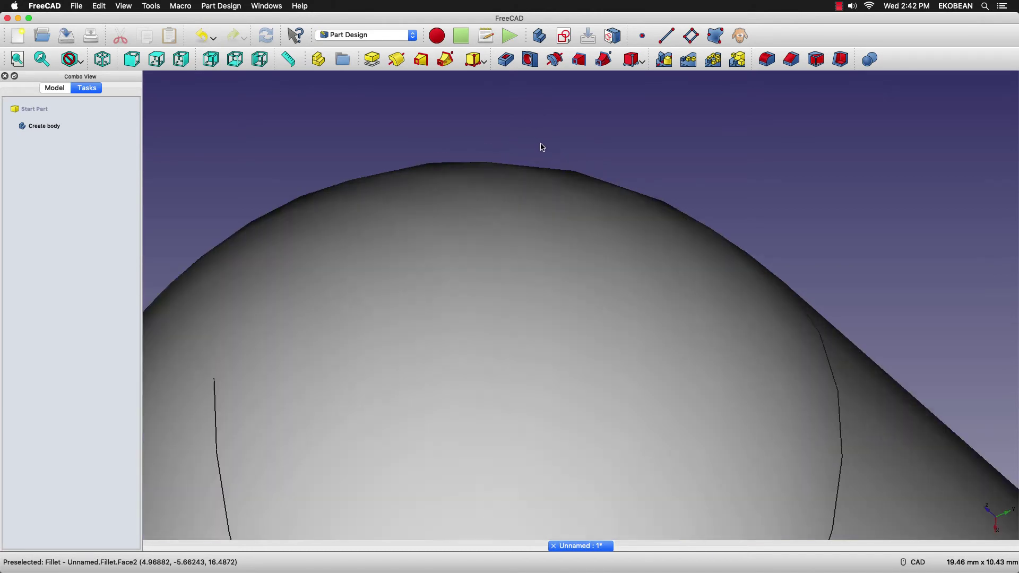
scroll(543, 148, "down", 4)
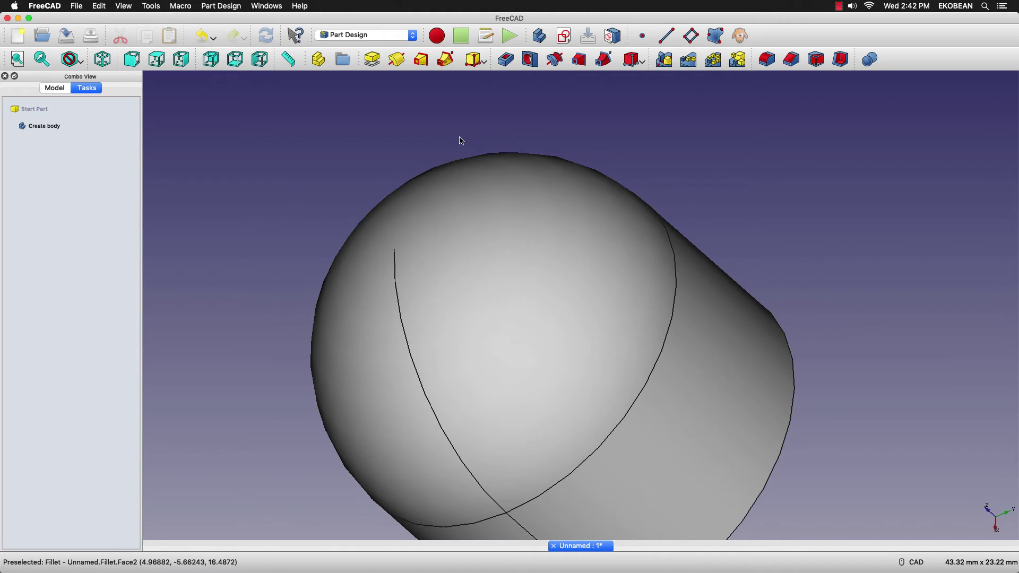
scroll(418, 121, "up", 2)
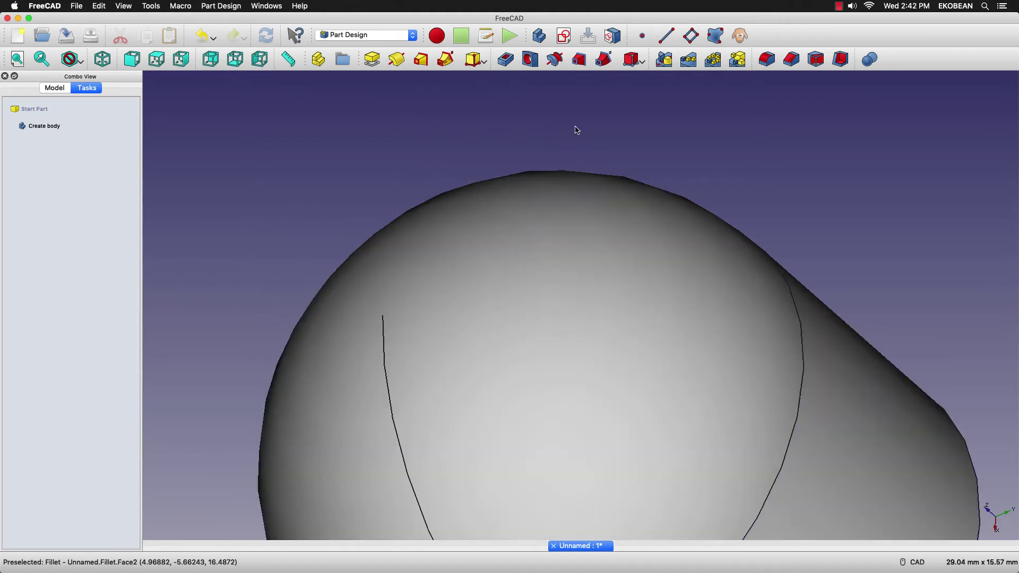
scroll(578, 130, "down", 2)
scroll(701, 141, "up", 2)
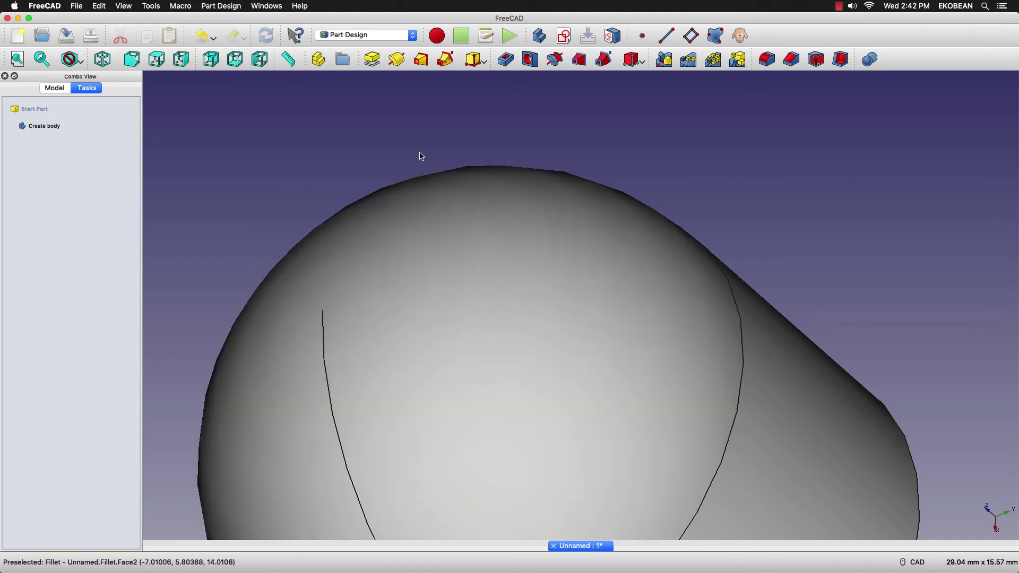
scroll(432, 150, "down", 2)
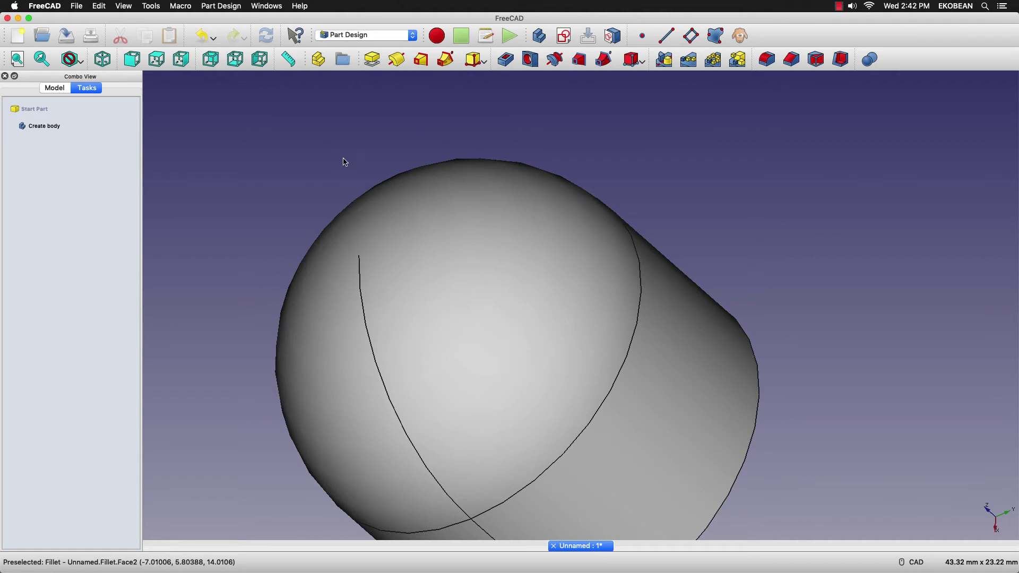
scroll(391, 125, "up", 2)
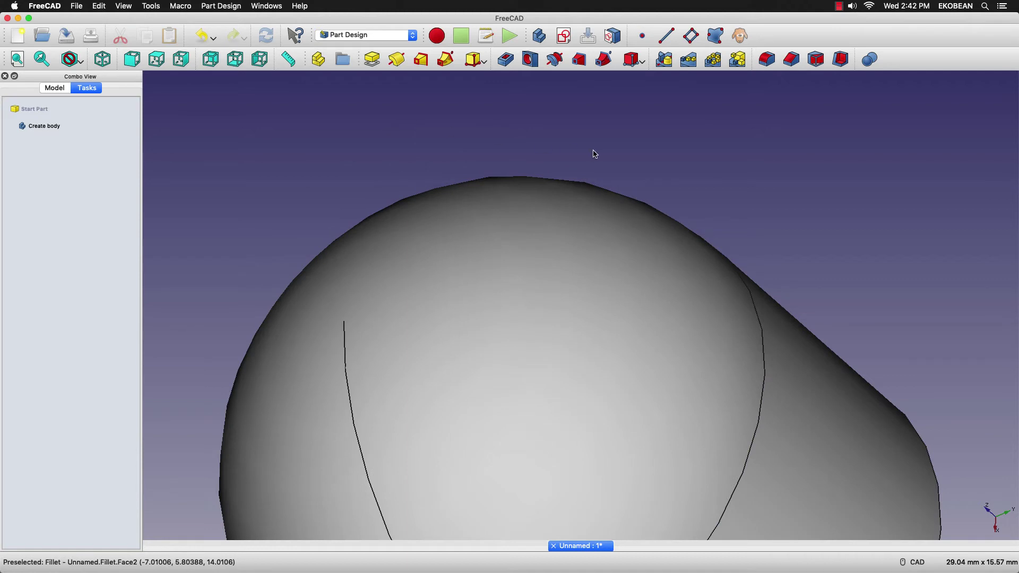
scroll(597, 155, "down", 4)
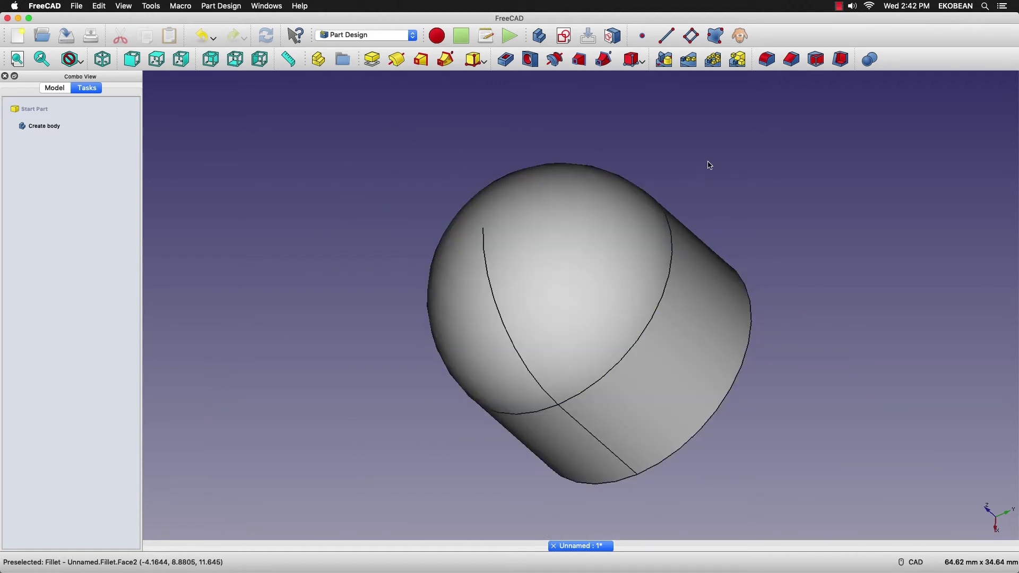
mouse_move(712, 166)
middle_mouse_down()
mouse_move(683, 211)
mouse_move(773, 182)
mouse_move(750, 134)
mouse_move(724, 166)
middle_mouse_up()
scroll(667, 129, "up", 2)
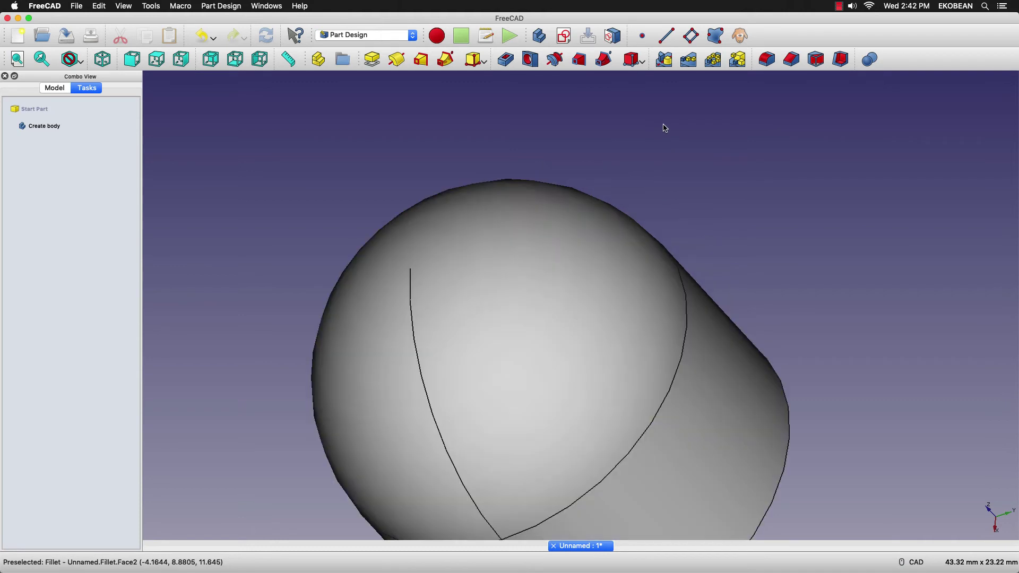
Export the selected domed body as STL mesh test01 into Downloads
left_click(454, 233)
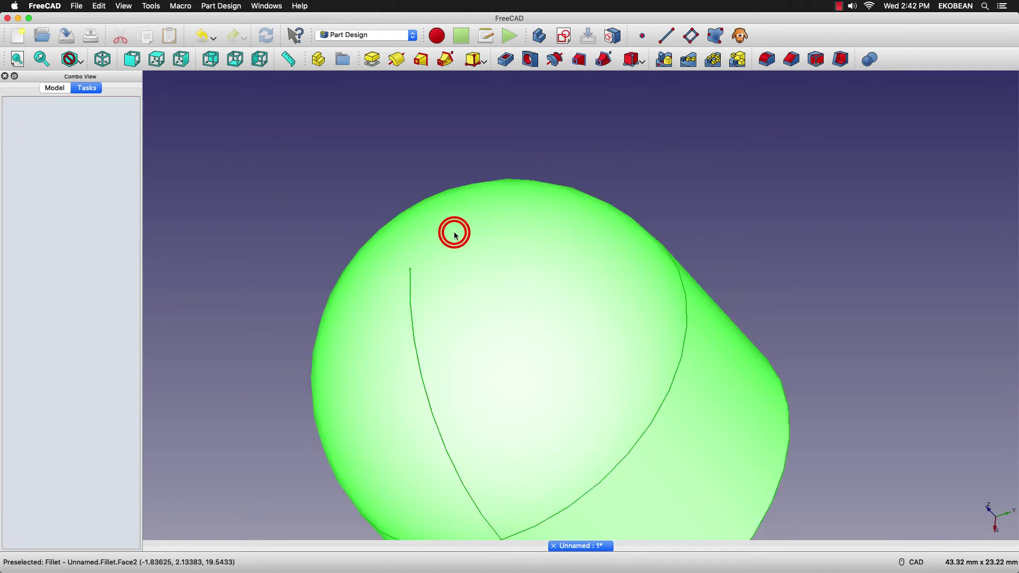
left_click(77, 6)
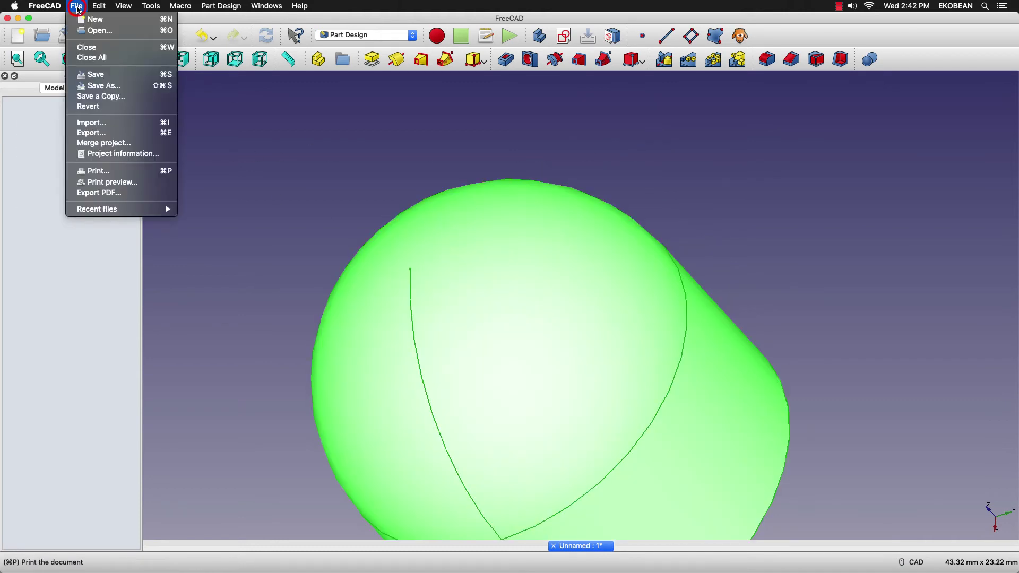
left_click(100, 133)
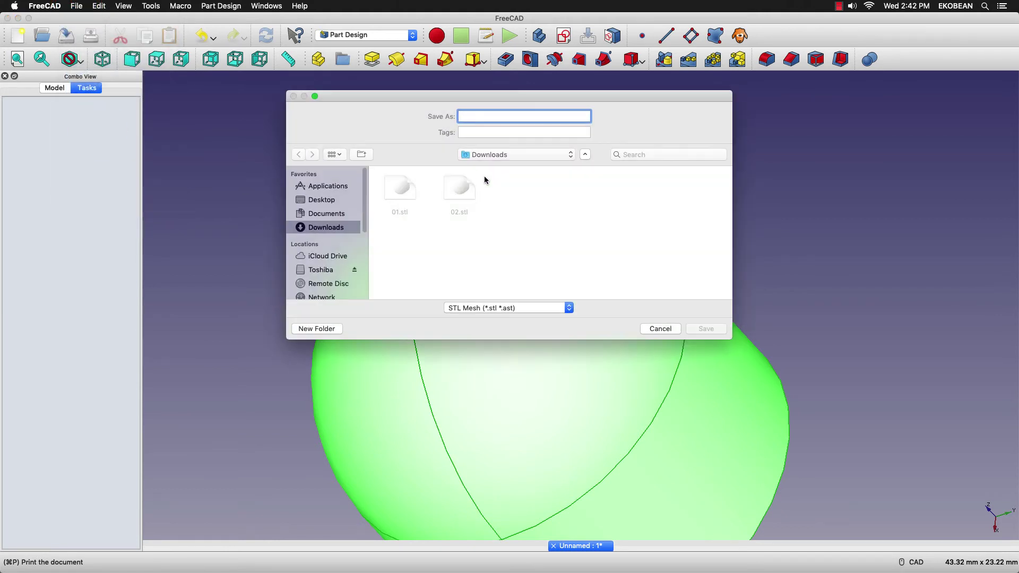
left_click(484, 117)
type("test01")
left_click(706, 329)
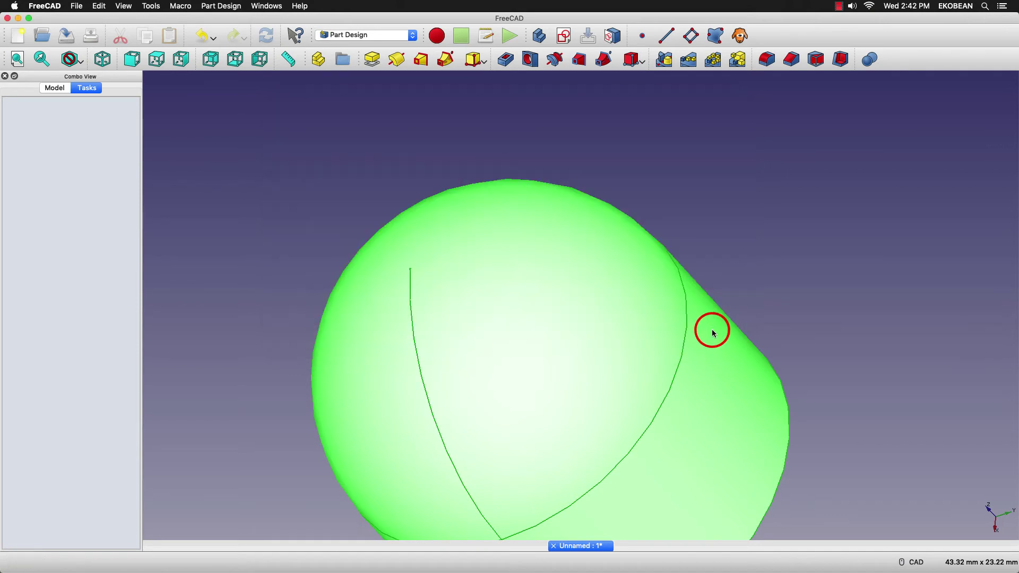
Open test01.stl from Downloads in Preview and rotate it to inspect its facets
left_click(421, 213)
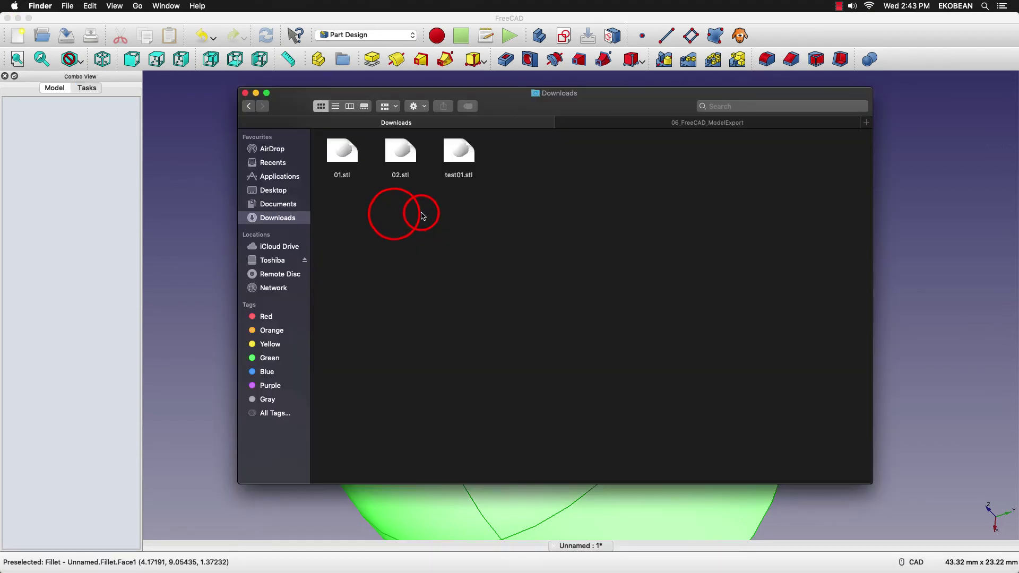
right_click(455, 154)
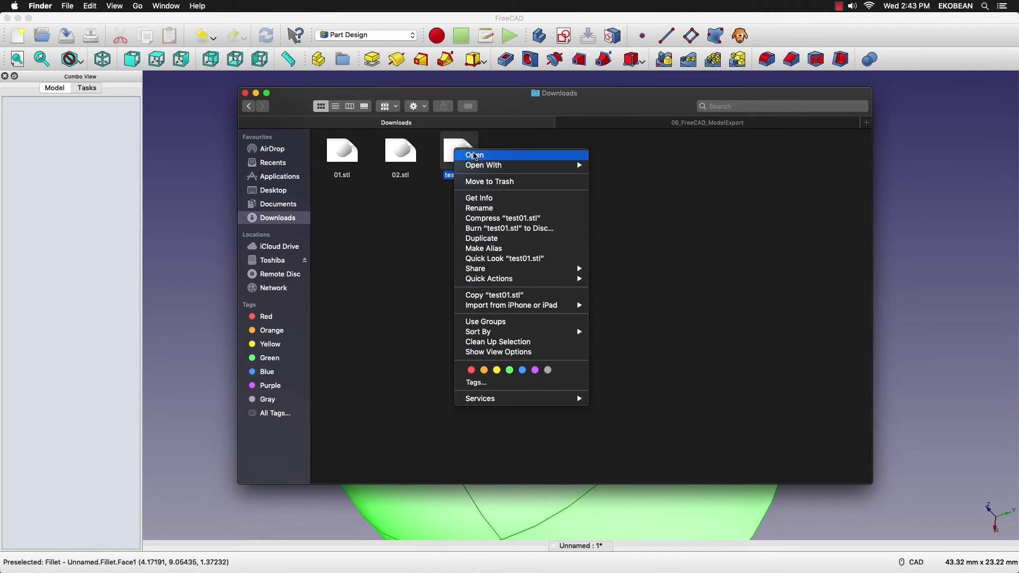
left_click(635, 194)
left_click(359, 269)
left_click_drag(250, 356, 279, 318)
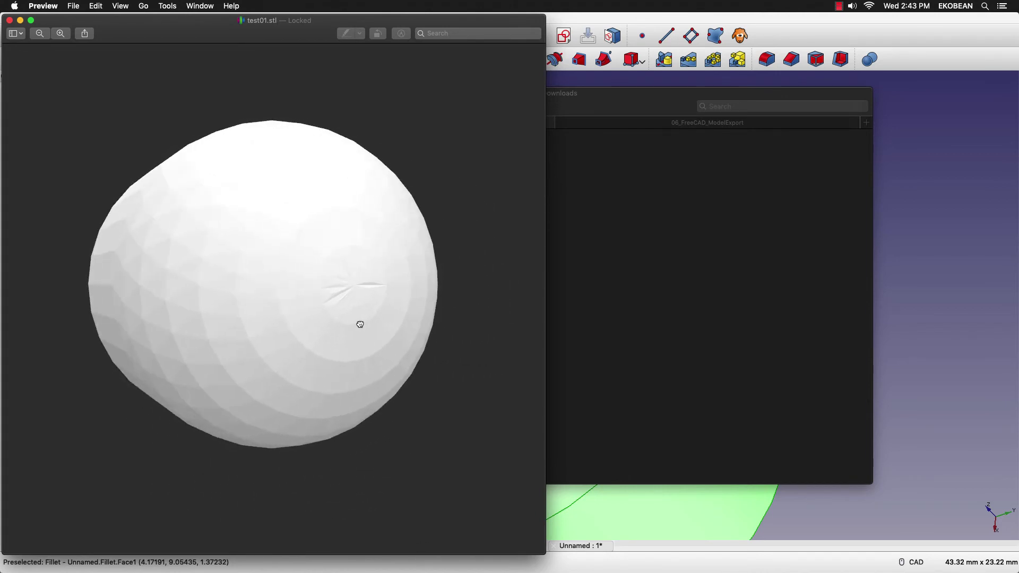
left_click_drag(366, 323, 360, 273)
Return to FreeCAD and zoom around the smooth domed cylinder for comparison
left_click(930, 272)
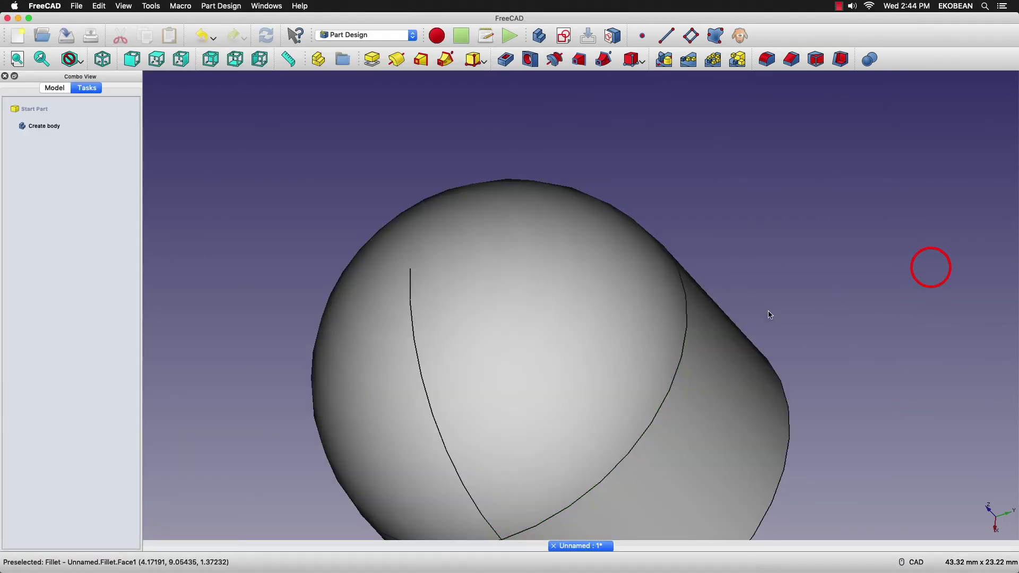
scroll(706, 318, "down", 5)
scroll(655, 333, "up", 3)
scroll(678, 440, "up", 3)
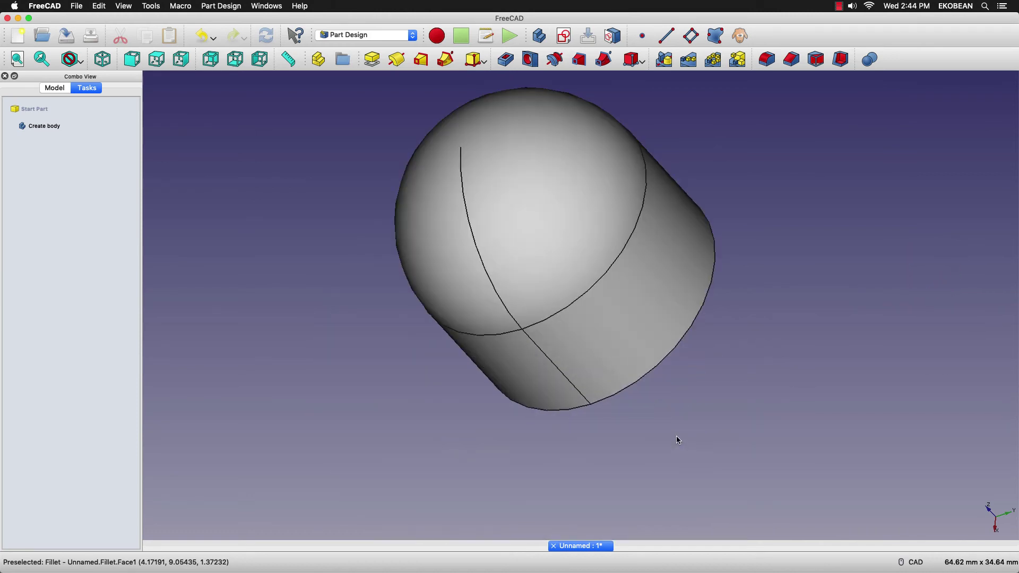
scroll(458, 84, "up", 2)
scroll(457, 84, "down", 2)
scroll(584, 90, "up", 6)
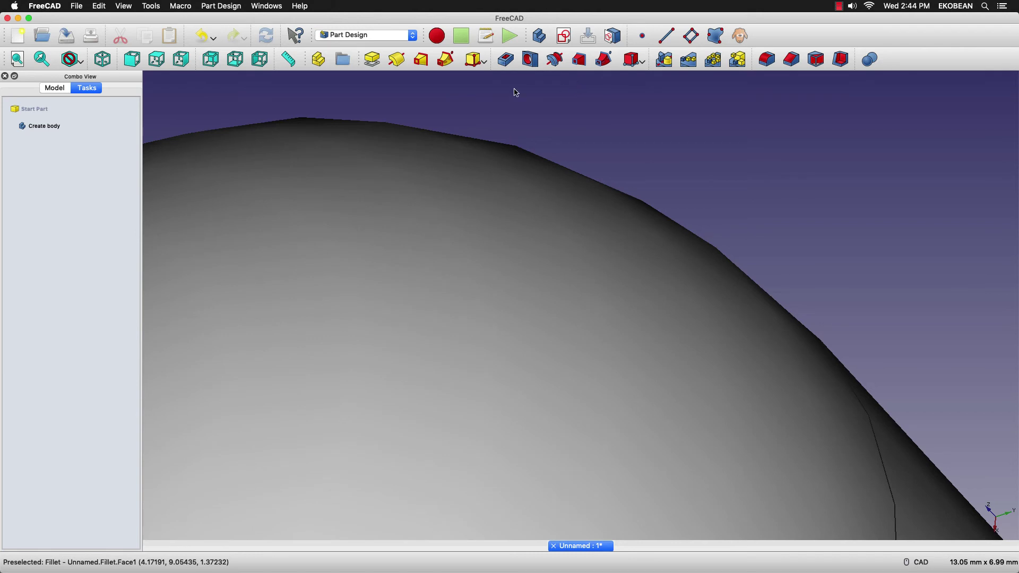
Open Preferences at the Part design Shape view tessellation settings
left_click(52, 7)
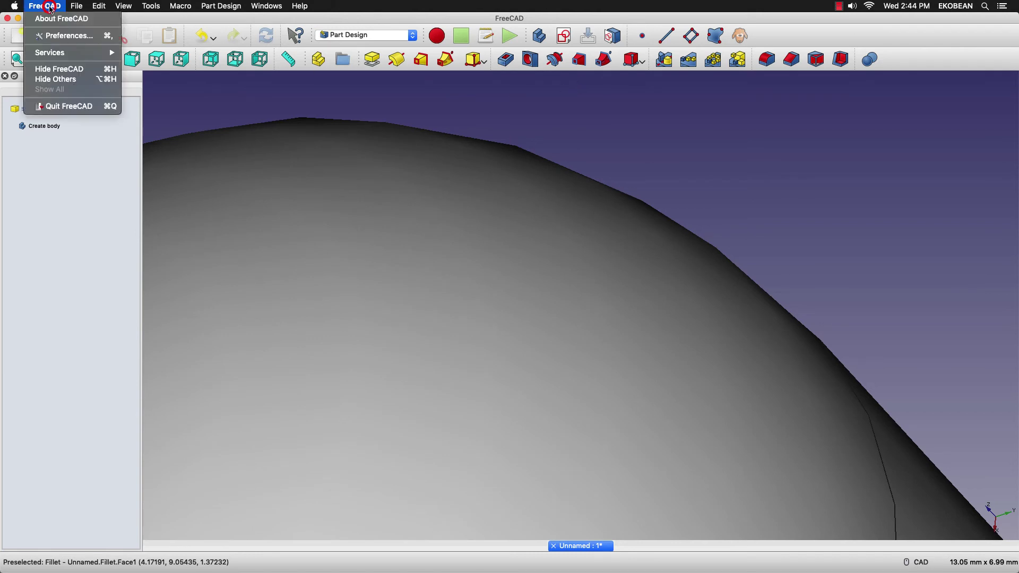
left_click(55, 37)
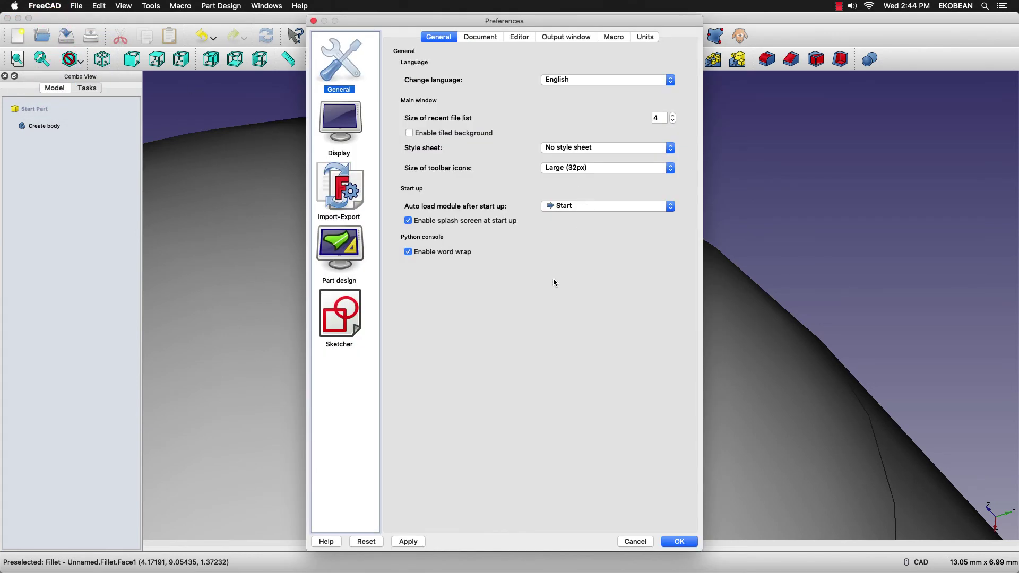
left_click(363, 250)
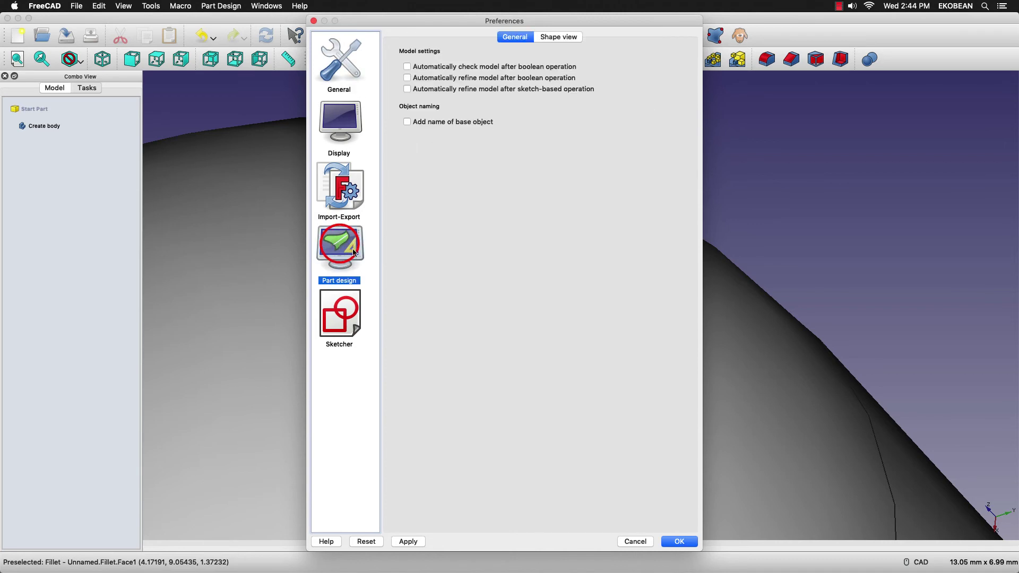
left_click(562, 40)
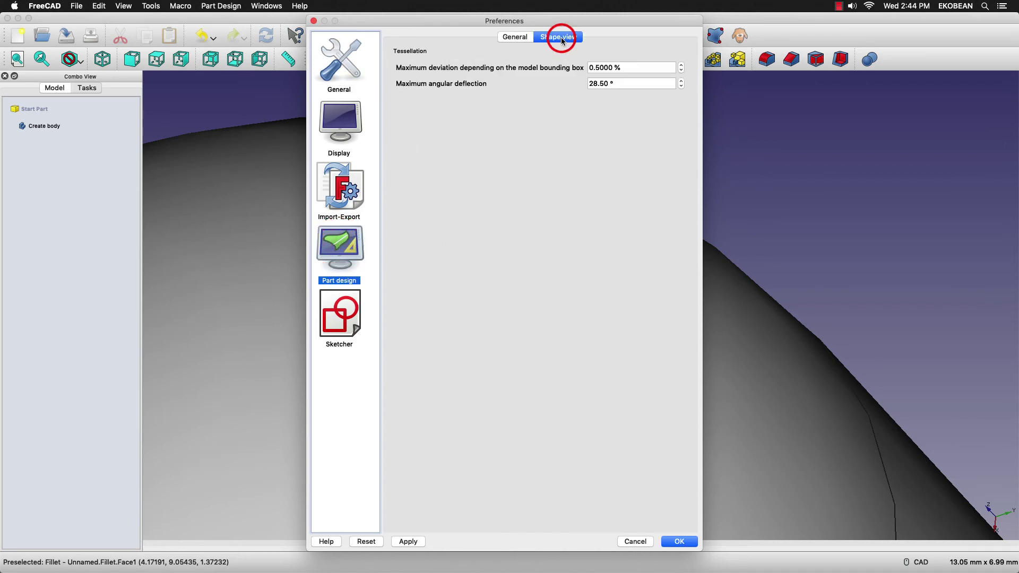
Change Maximum deviation to 0.01 %, then apply and close Preferences
left_click(598, 68)
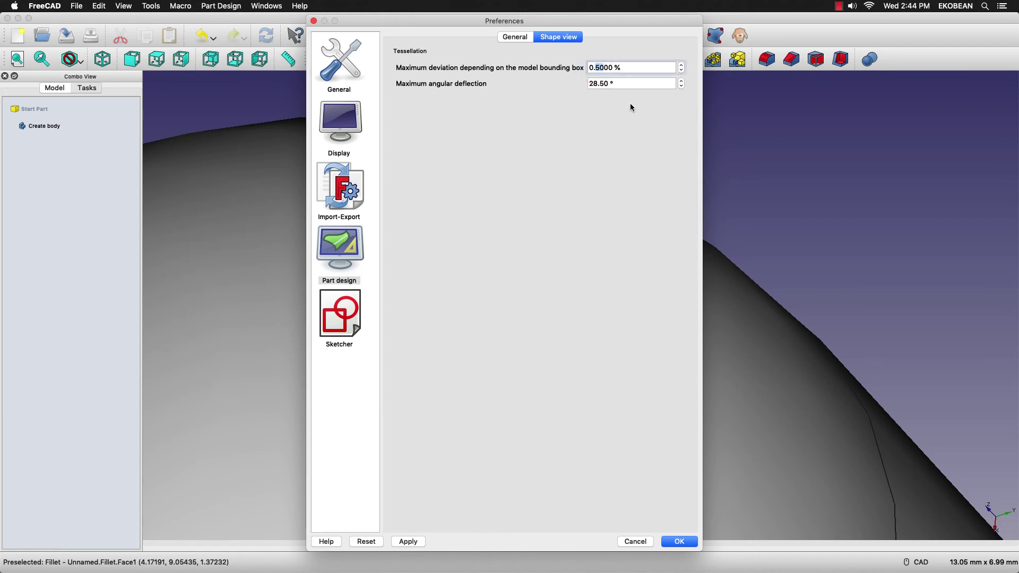
left_click(610, 67)
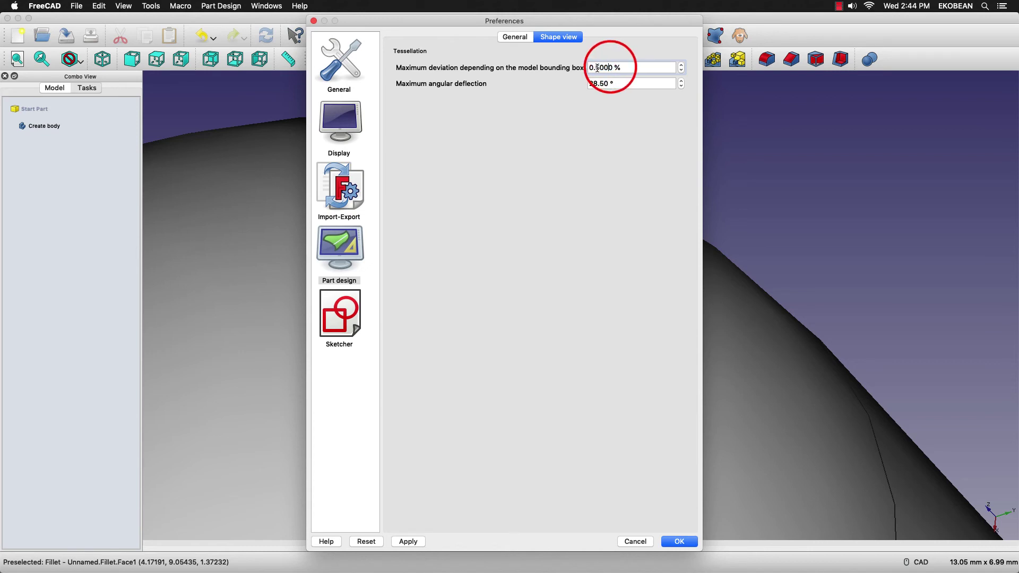
left_click(598, 68)
left_click_drag(598, 68, 615, 69)
left_click(614, 69)
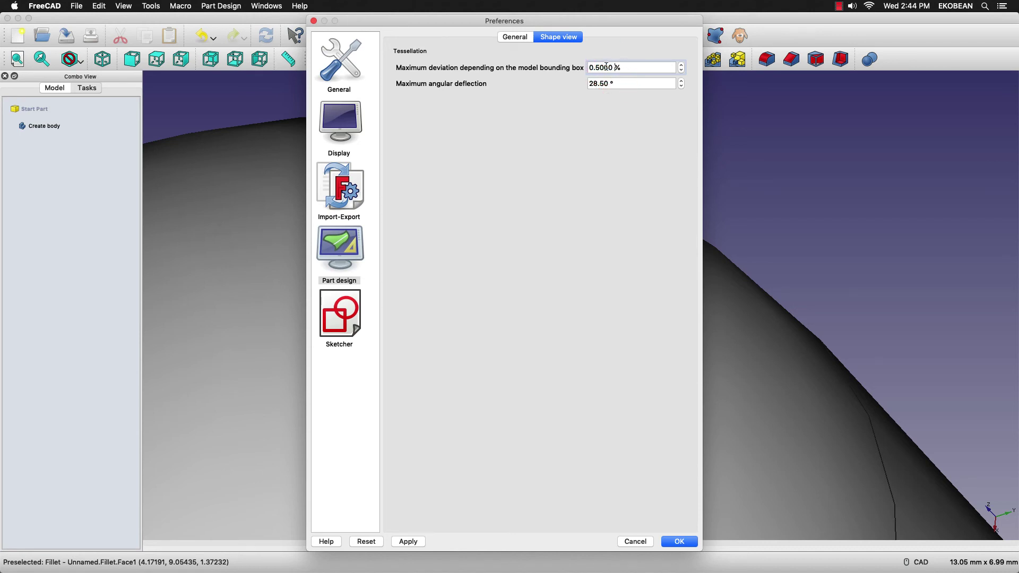
left_click(608, 67)
key("Delete")
key("BackSpace")
key("BackSpace")
key("BackSpace")
type("01")
left_click_drag(592, 22, 332, 29)
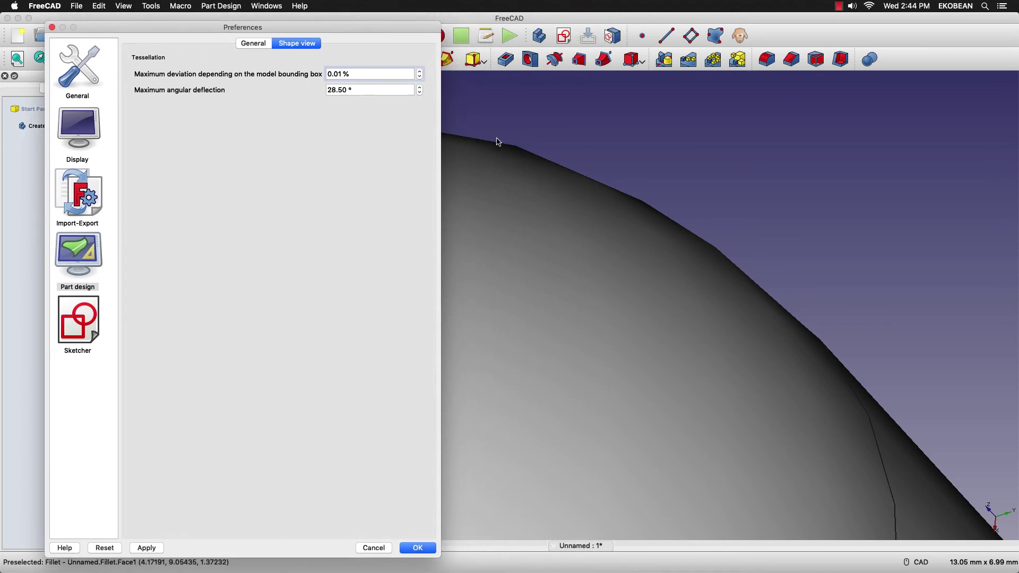
left_click(146, 549)
left_click(417, 548)
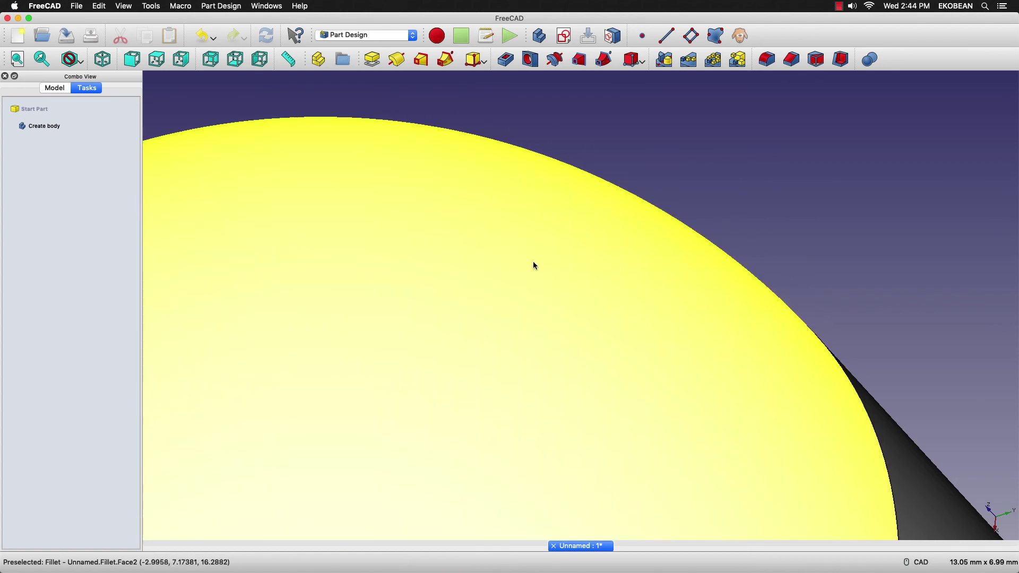
Export the smoothed domed body as STL mesh test02 into Downloads
scroll(533, 262, "down", 5)
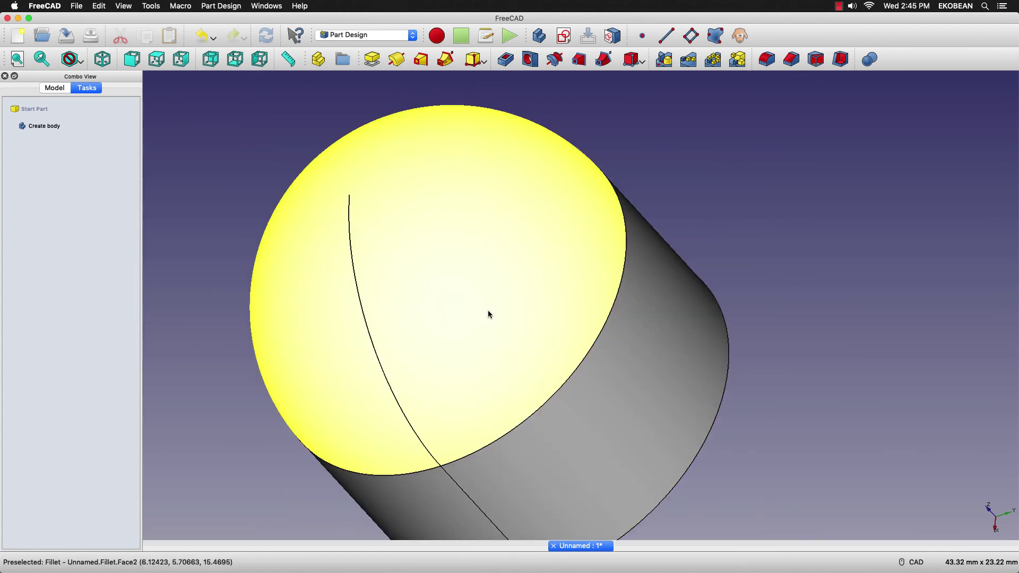
left_click(489, 310)
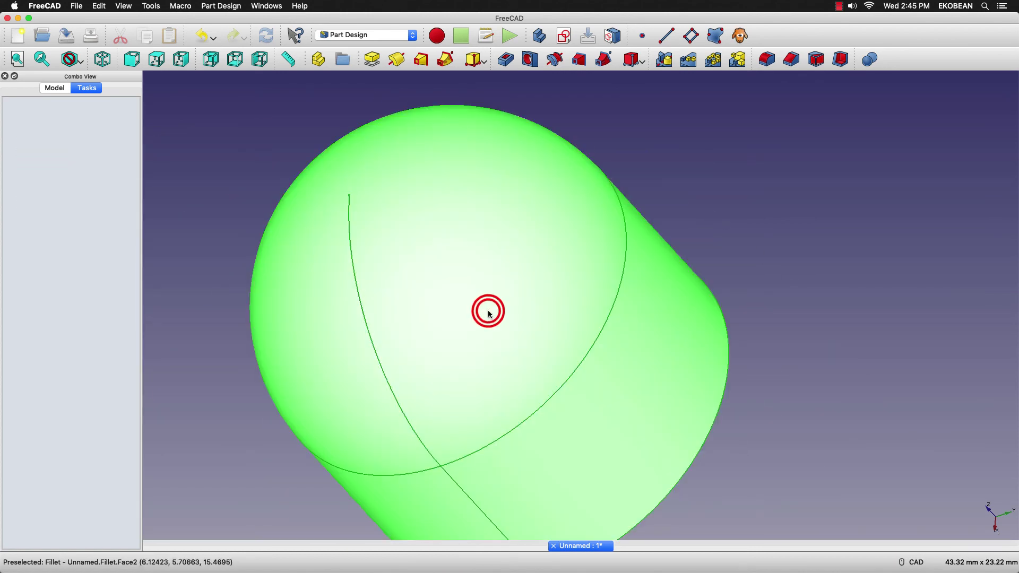
left_click(77, 6)
left_click(91, 132)
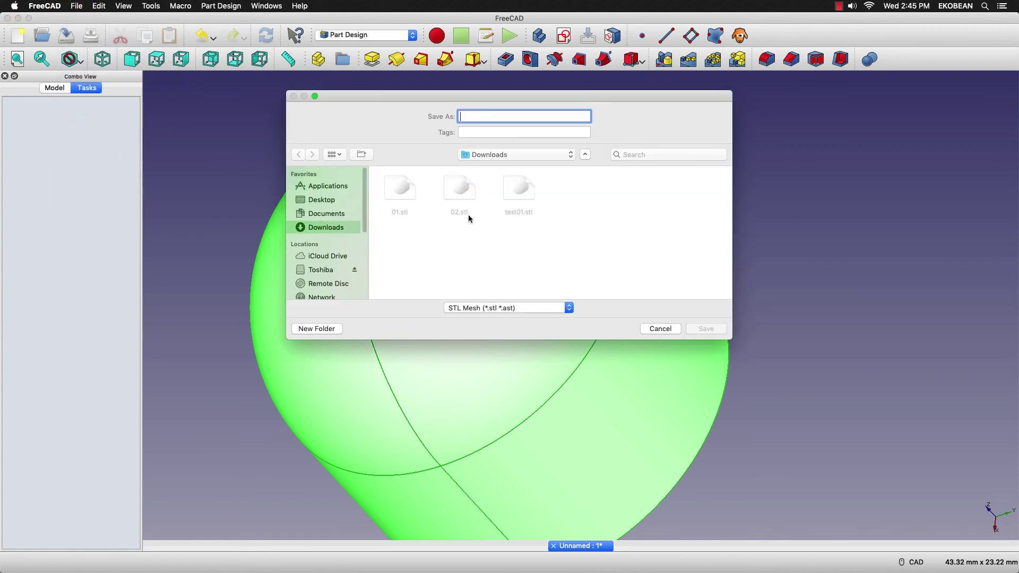
left_click(490, 118)
type("test02")
left_click(711, 330)
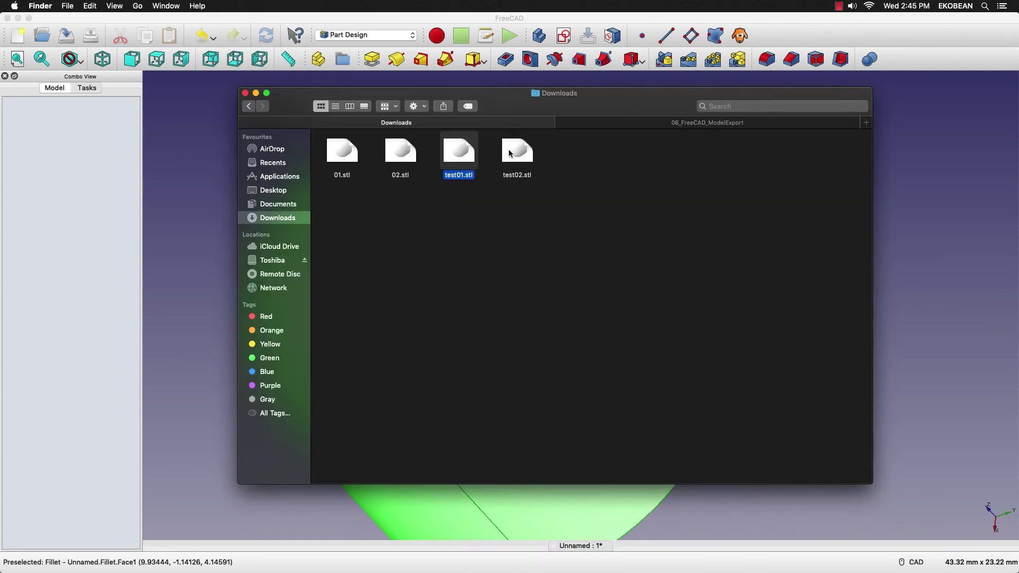
Open test02.stl in Preview and place it beside the faceted test01.stl
left_click(511, 154)
right_click(511, 153)
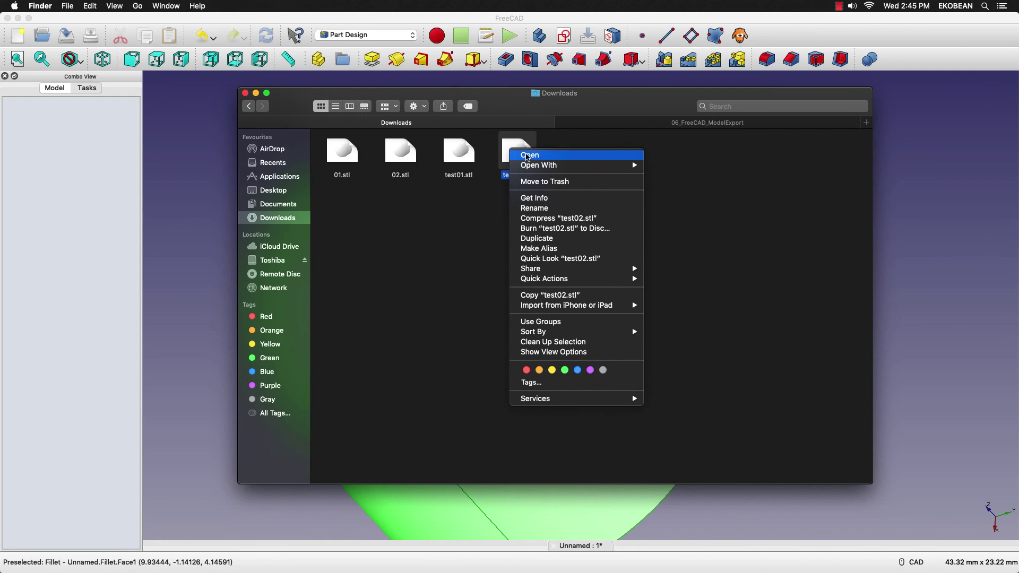
left_click(529, 156)
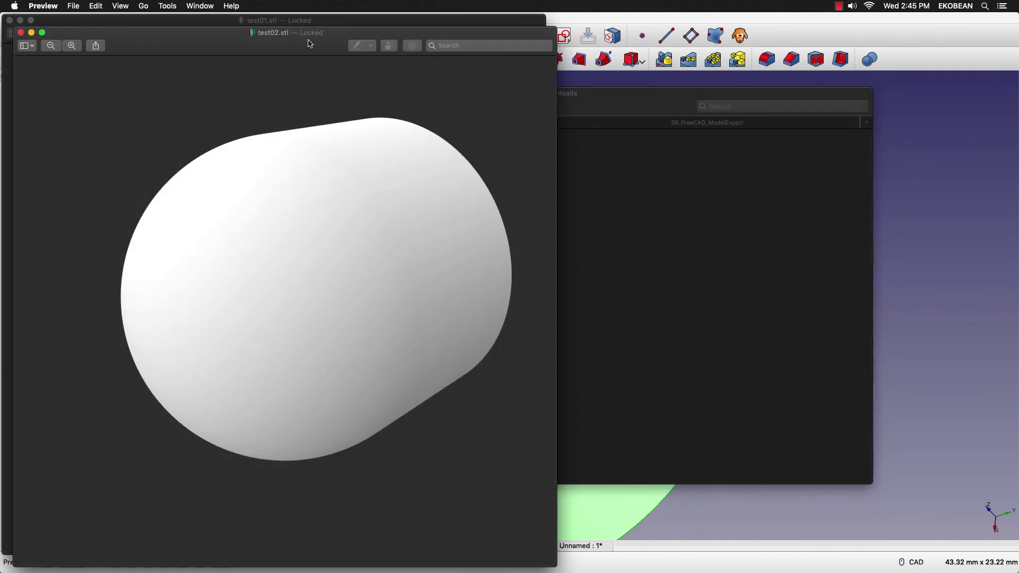
left_click_drag(309, 44, 754, 46)
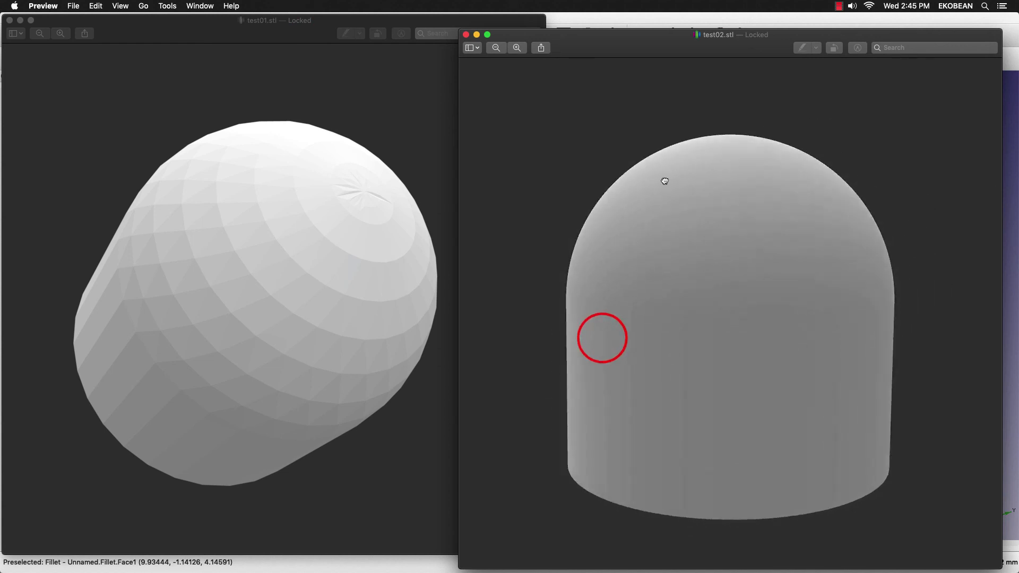